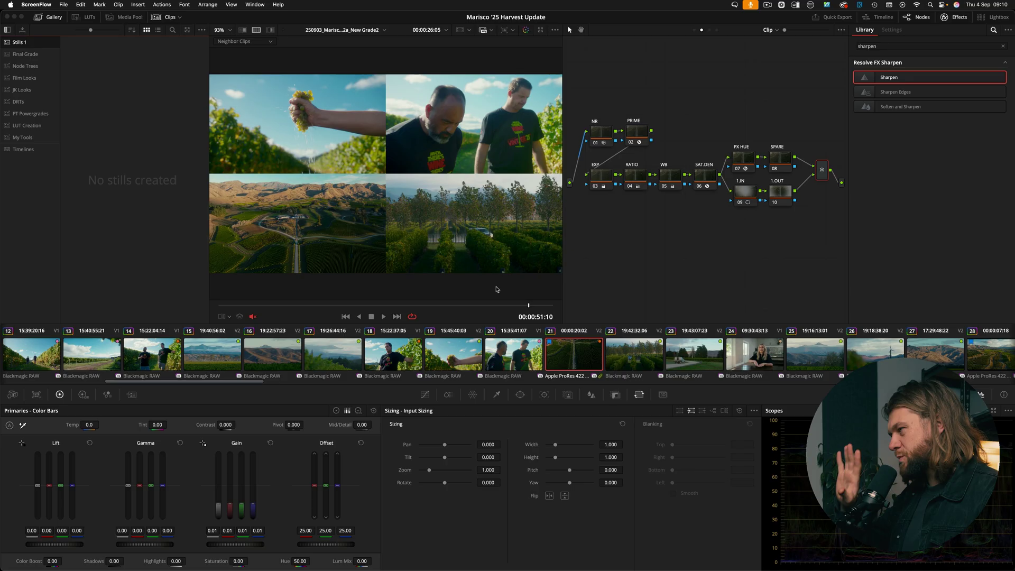
- Turn off split-screen so clip 20 shows alone, then select clip 19
left_click(533, 362)
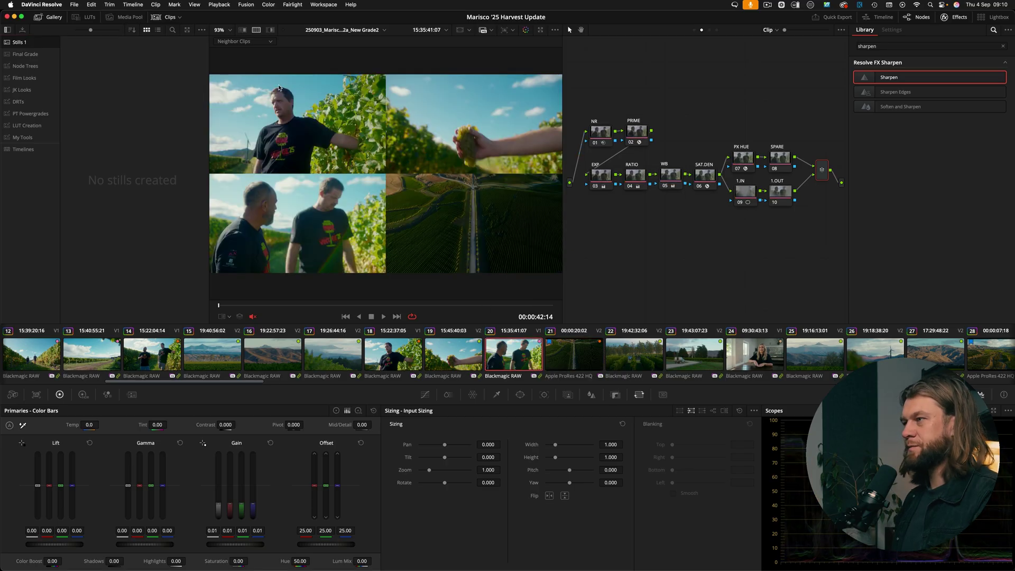
left_click(256, 31)
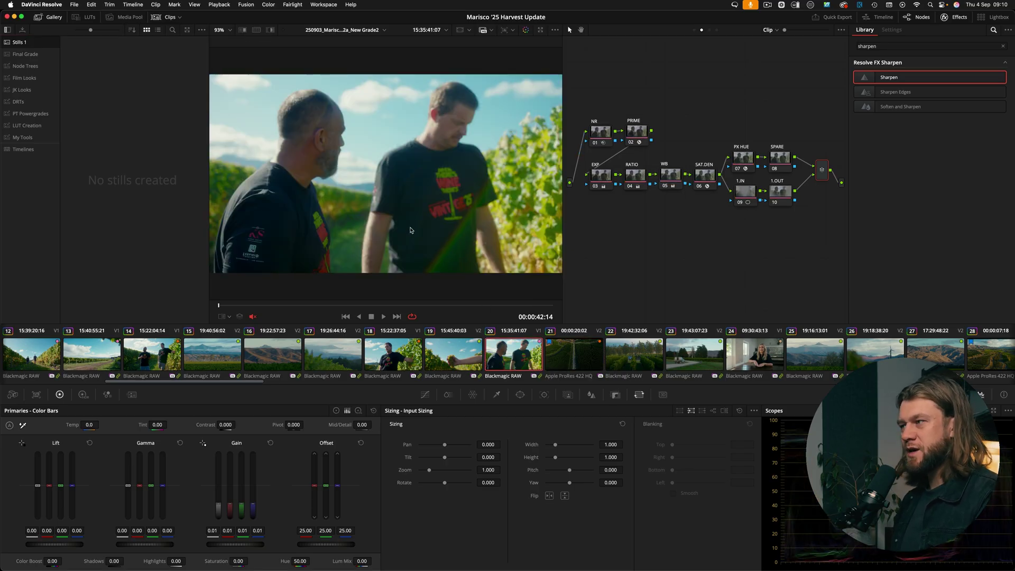
left_click(438, 351)
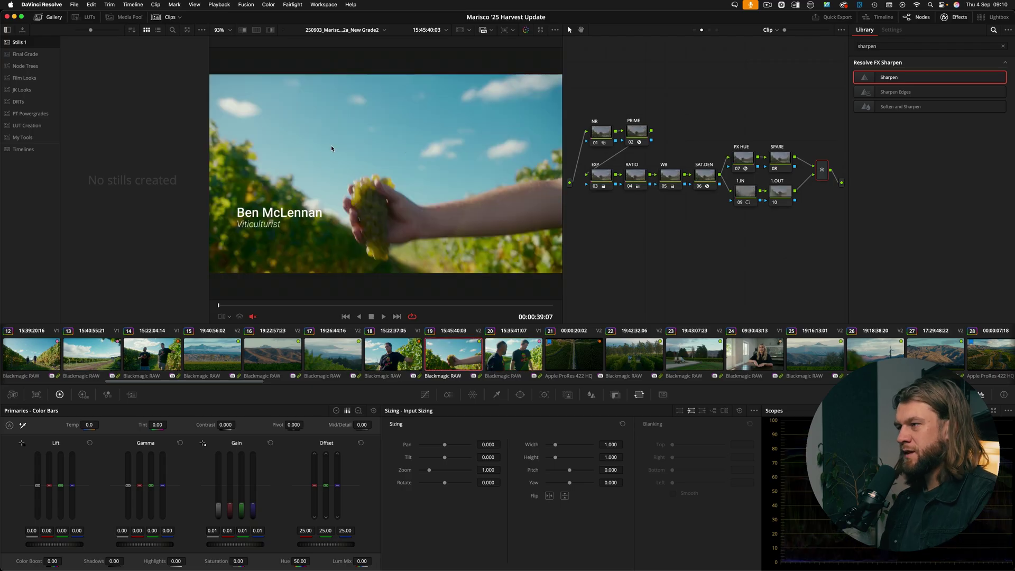
- Show the timeline, disable title track V3, and grab stills from every clip's middle frame
left_click(880, 19)
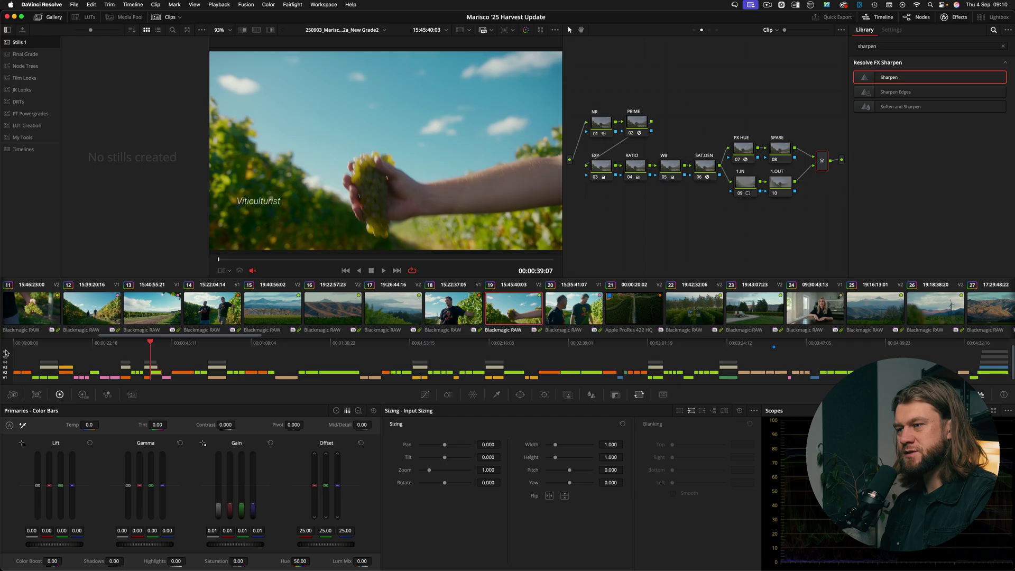
left_click(5, 367)
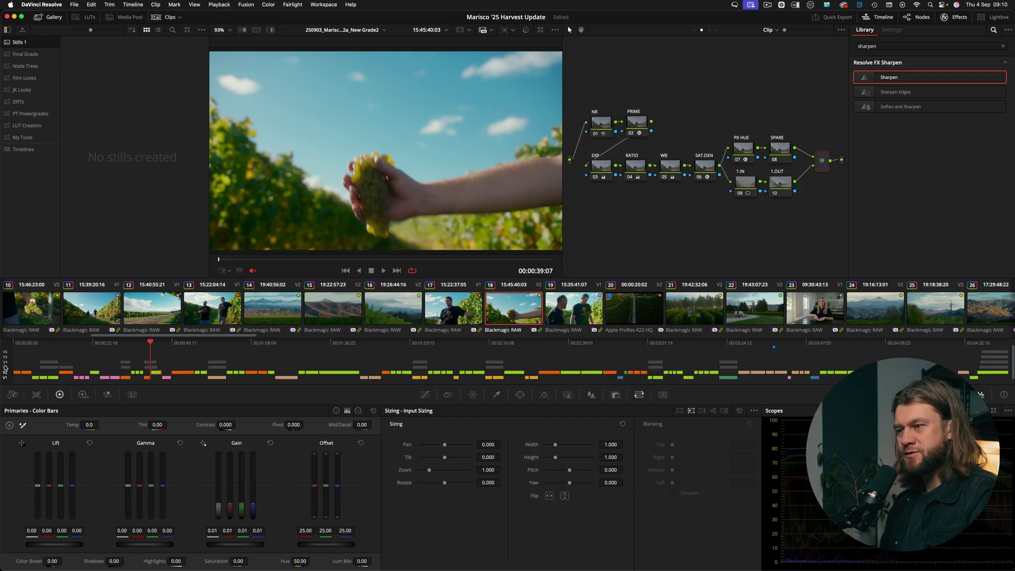
left_click(397, 260)
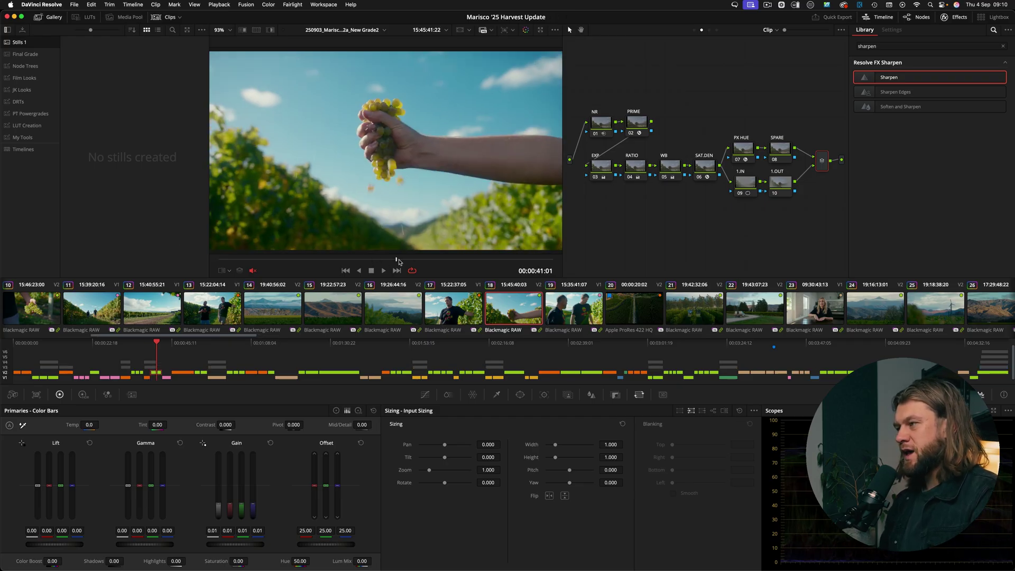
right_click(351, 114)
mouse_move(466, 132)
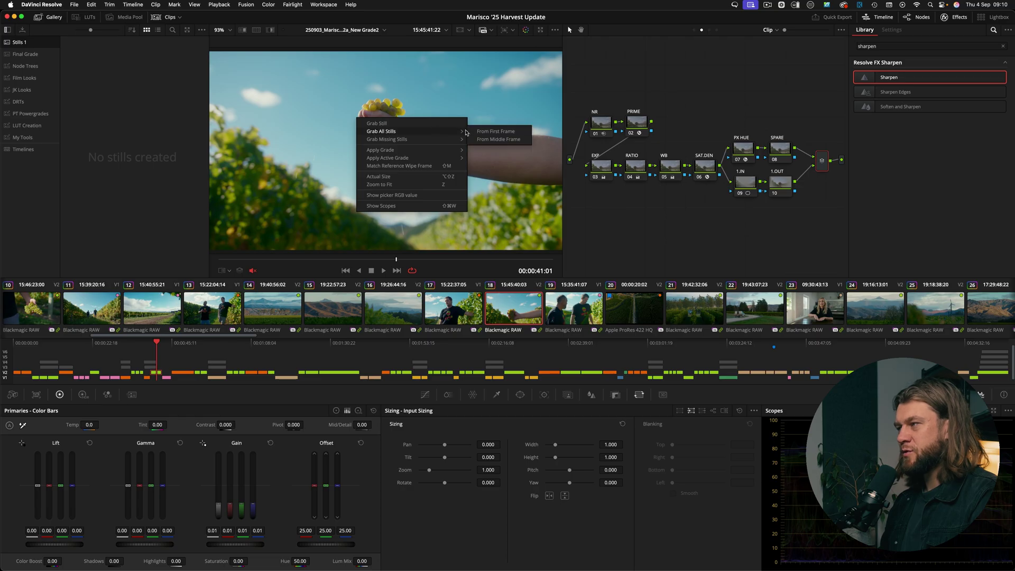
left_click(499, 140)
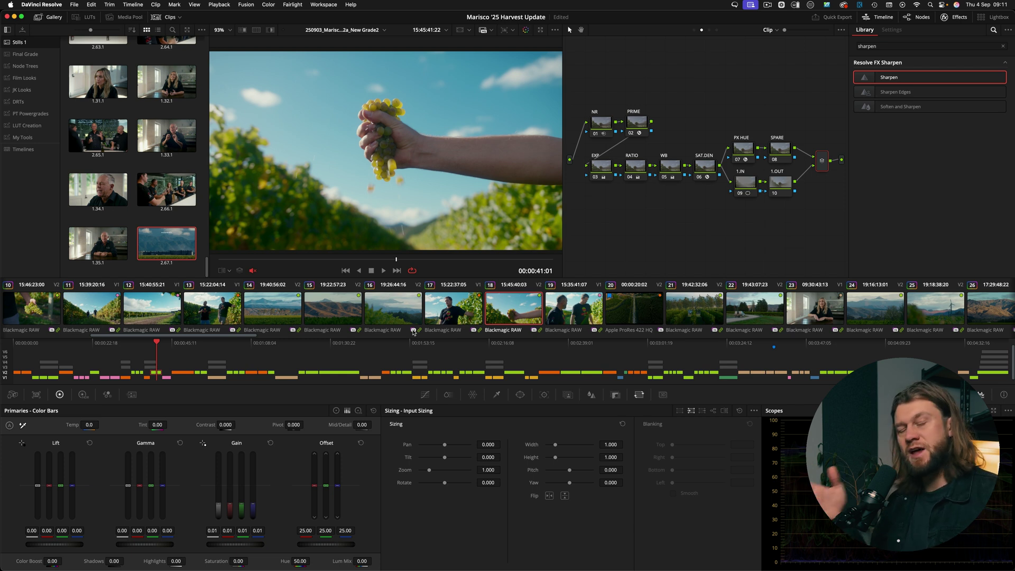
- Select still 1.33.1 in the gallery, then select the nodes in the clip graph
left_click(153, 149)
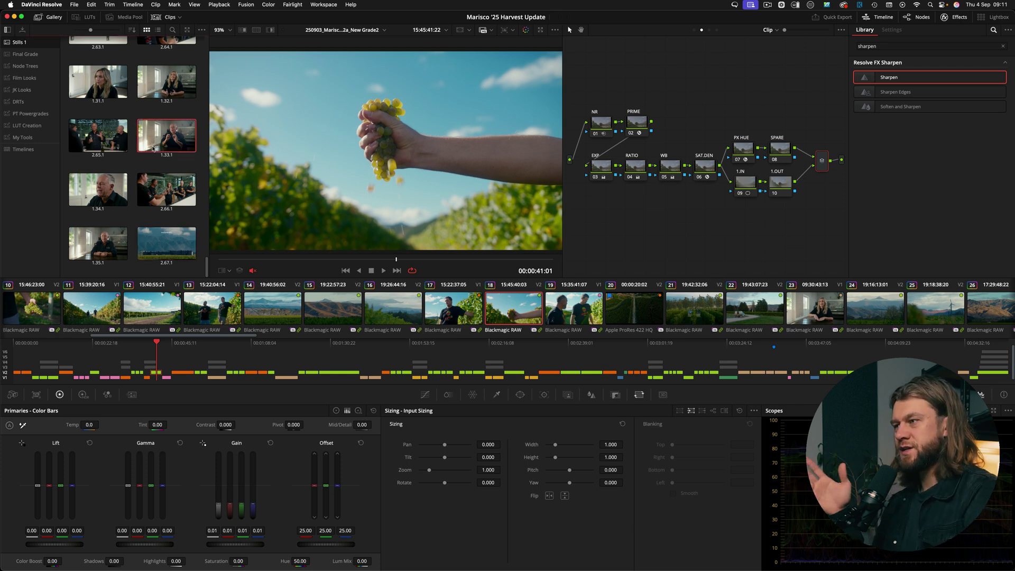
left_click_drag(156, 141, 34, 38)
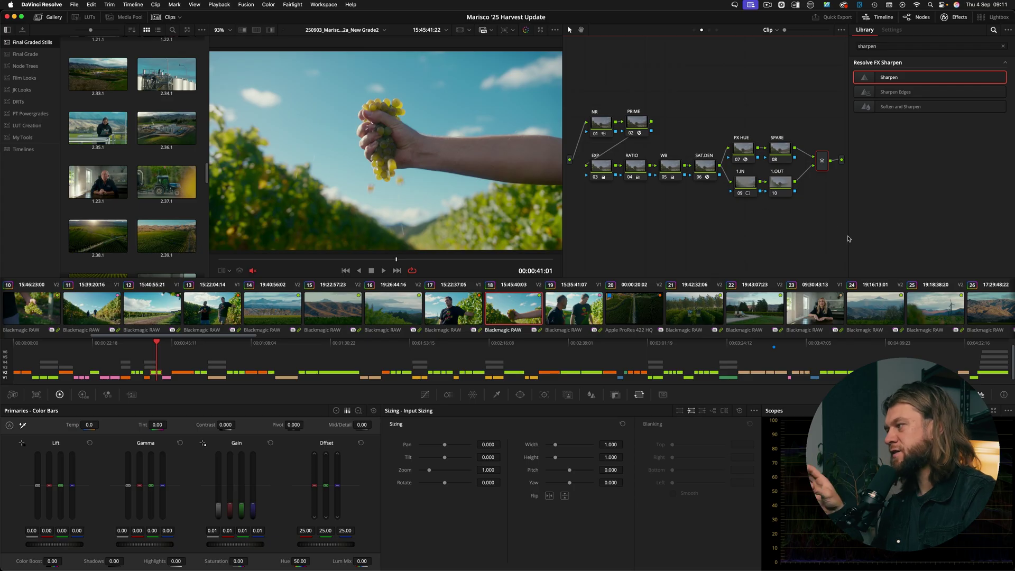
left_click_drag(830, 229, 587, 95)
- Delete the old 1.9.1.POST still from the Final Grade album
key("super+alt+g")
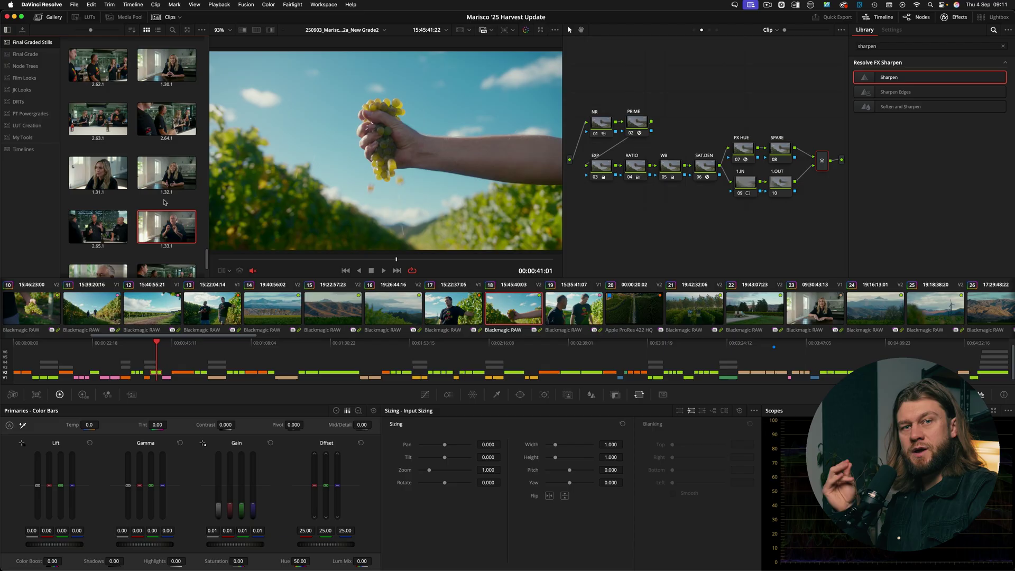
left_click(16, 55)
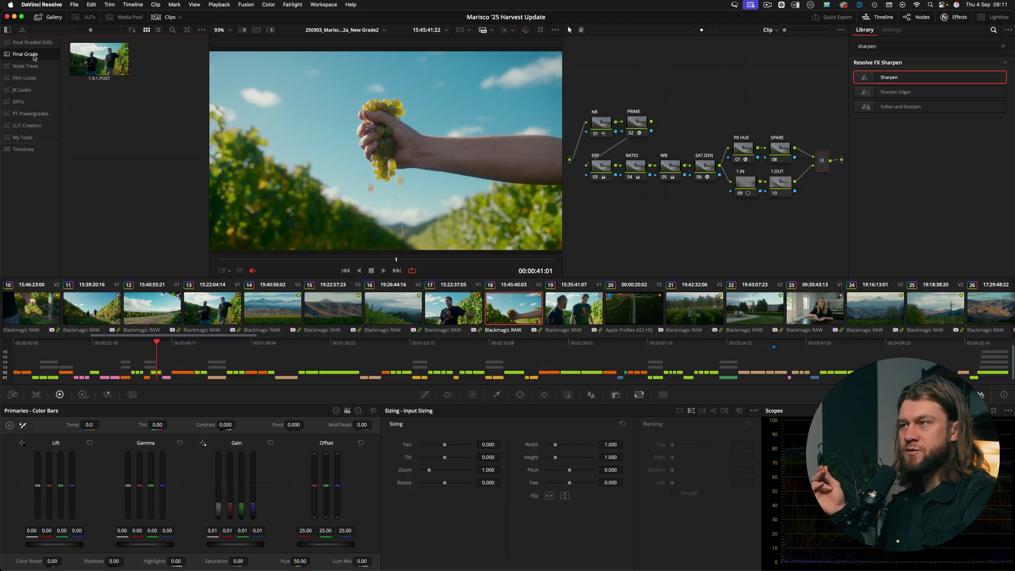
left_click(97, 64)
key("Delete")
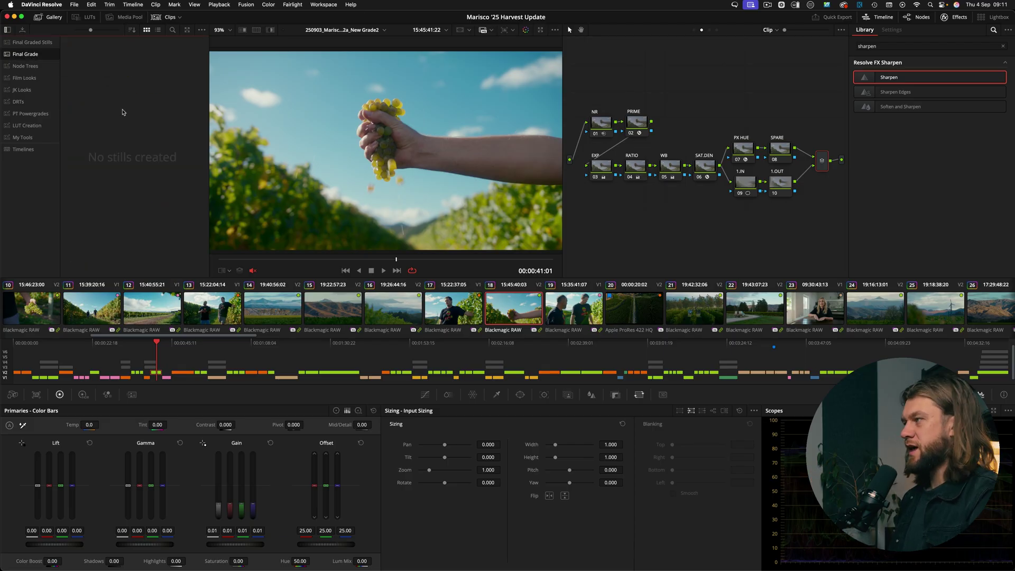
- Grab a still of the group post-clip grade
left_click(709, 30)
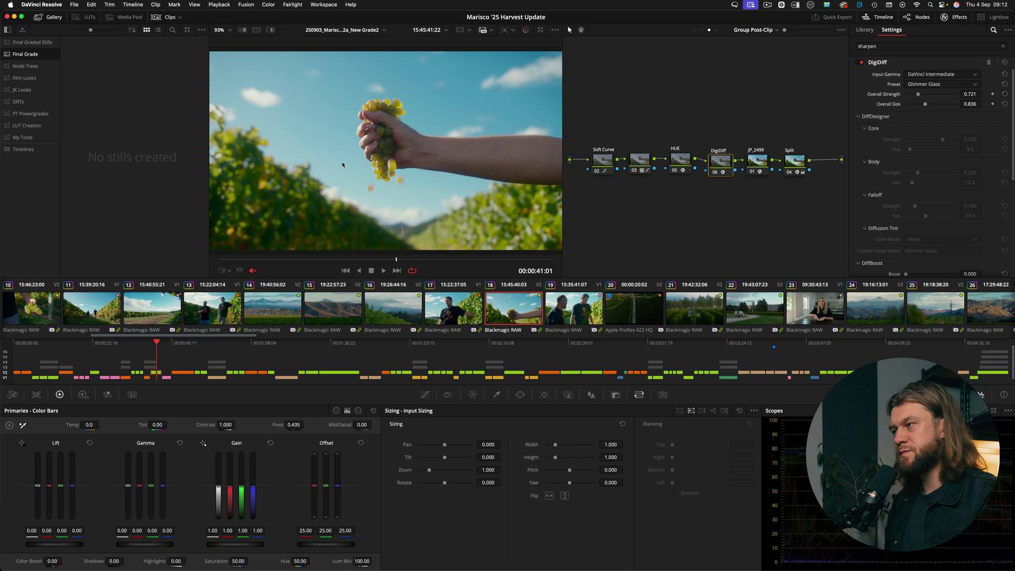
right_click(381, 112)
left_click(385, 124)
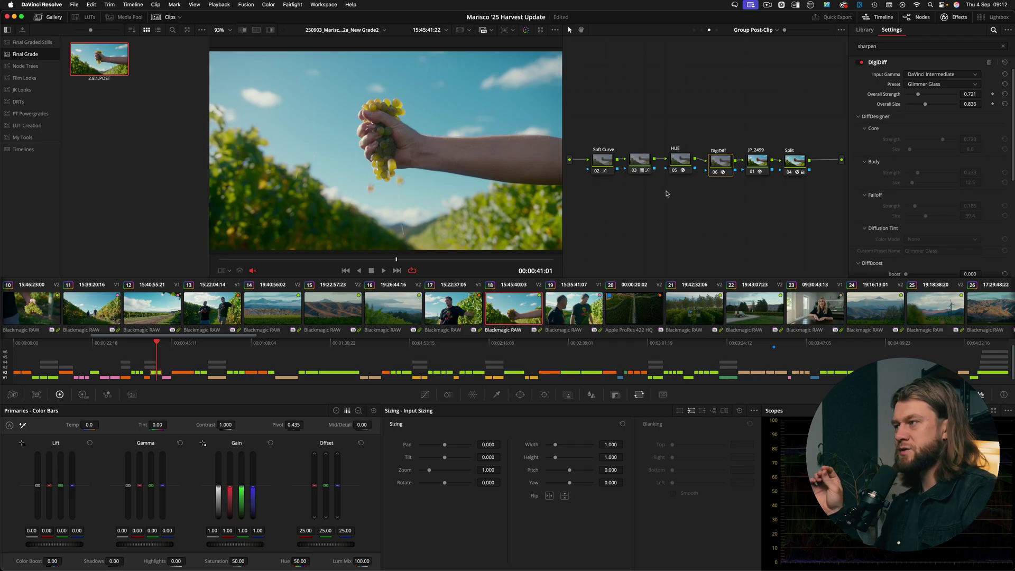
left_click_drag(820, 112, 579, 221)
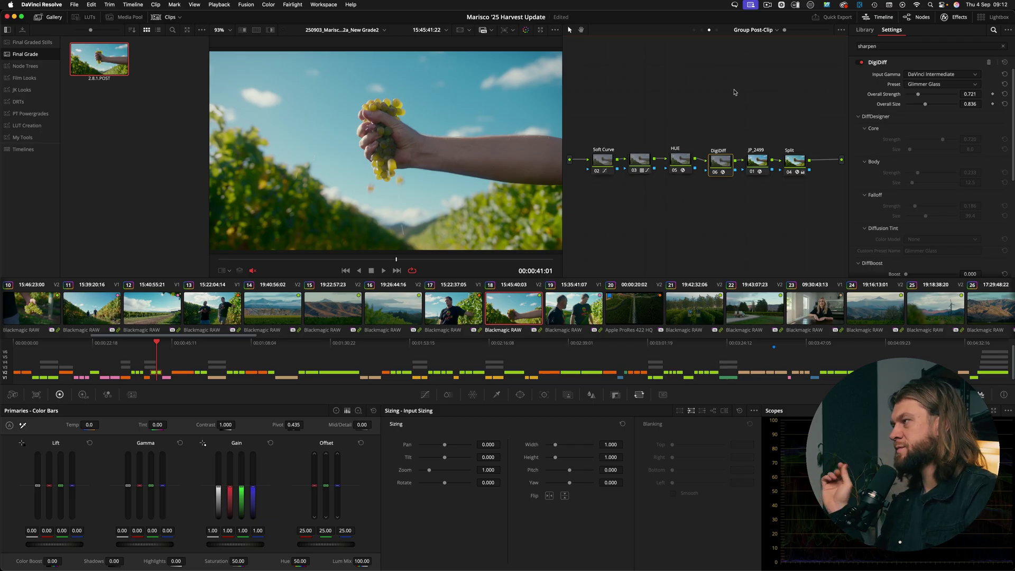
- Grab a still of the group pre-clip grade, then return to the Final Graded Stills album
left_click(694, 30)
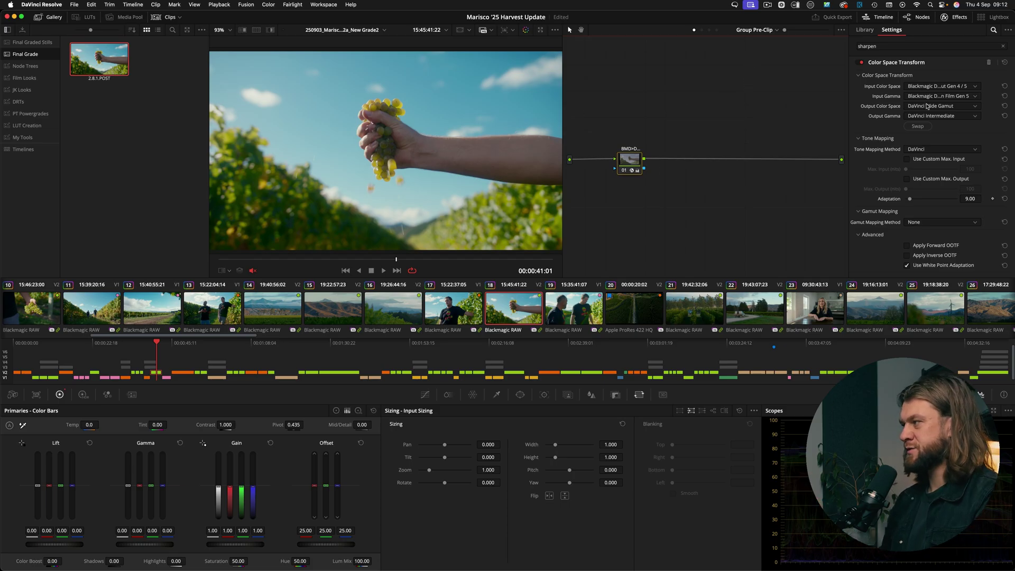
right_click(331, 149)
left_click(349, 154)
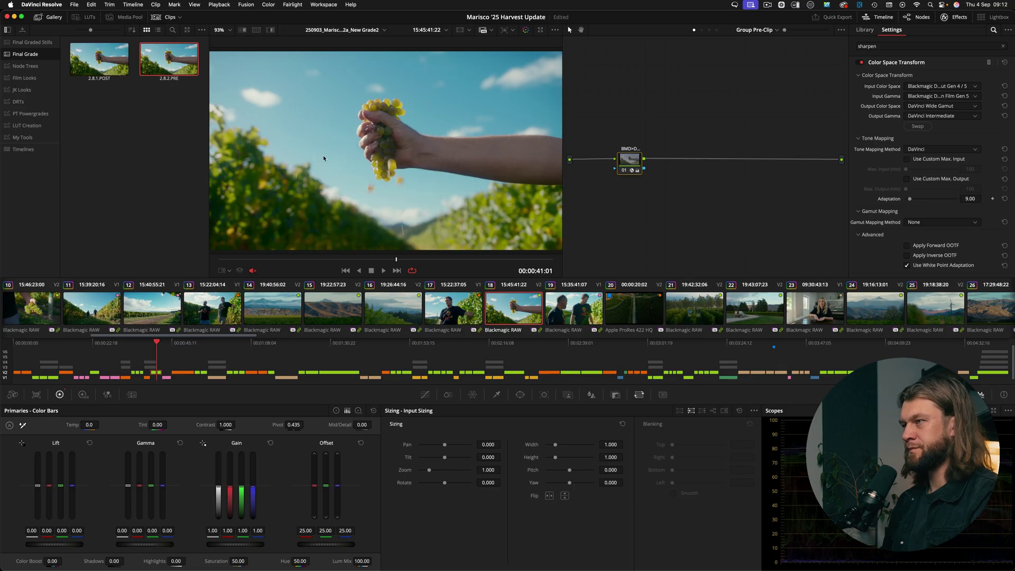
left_click(32, 42)
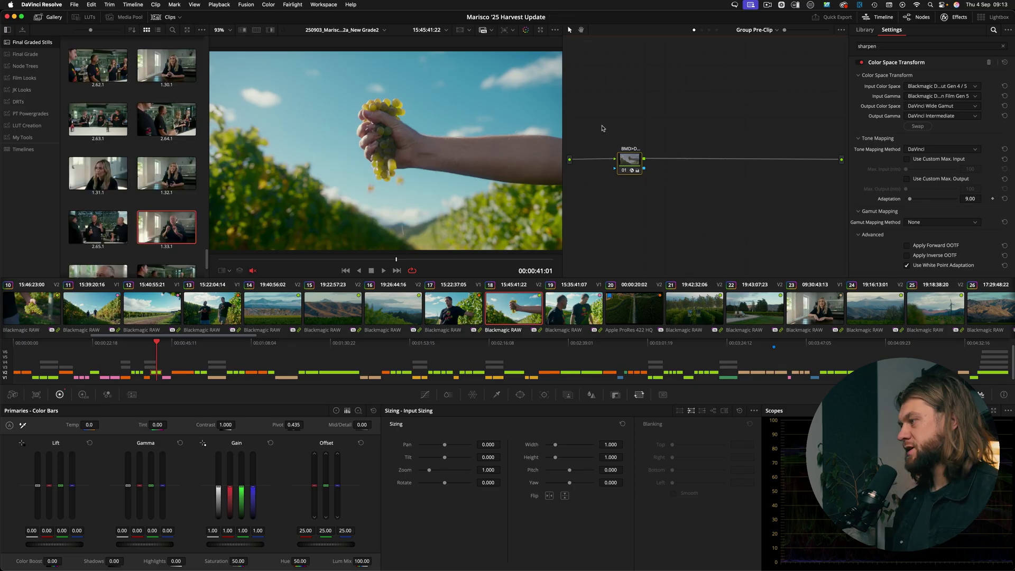
key("super+Tab")
left_click_drag(568, 182, 552, 180)
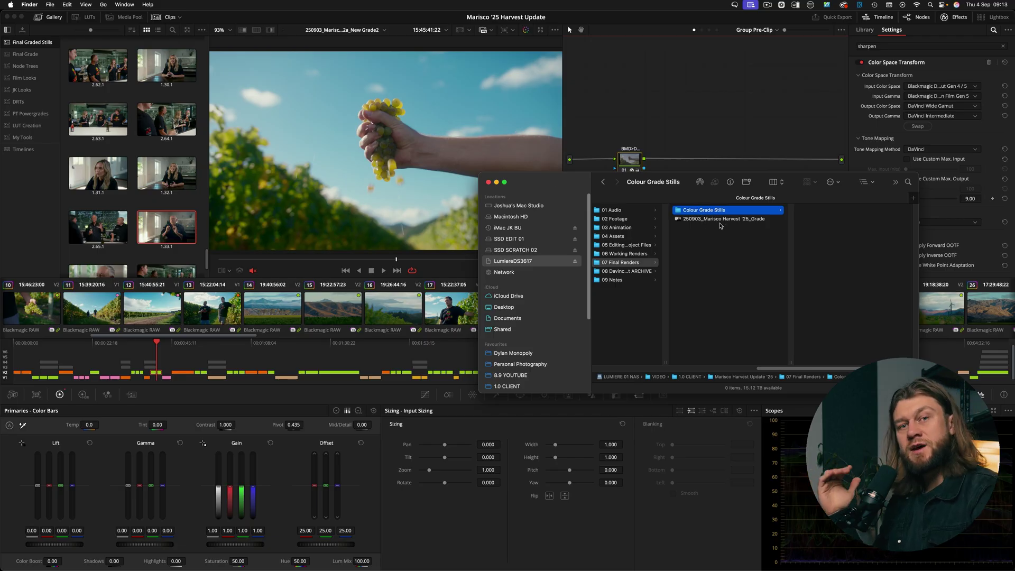
left_click(719, 219)
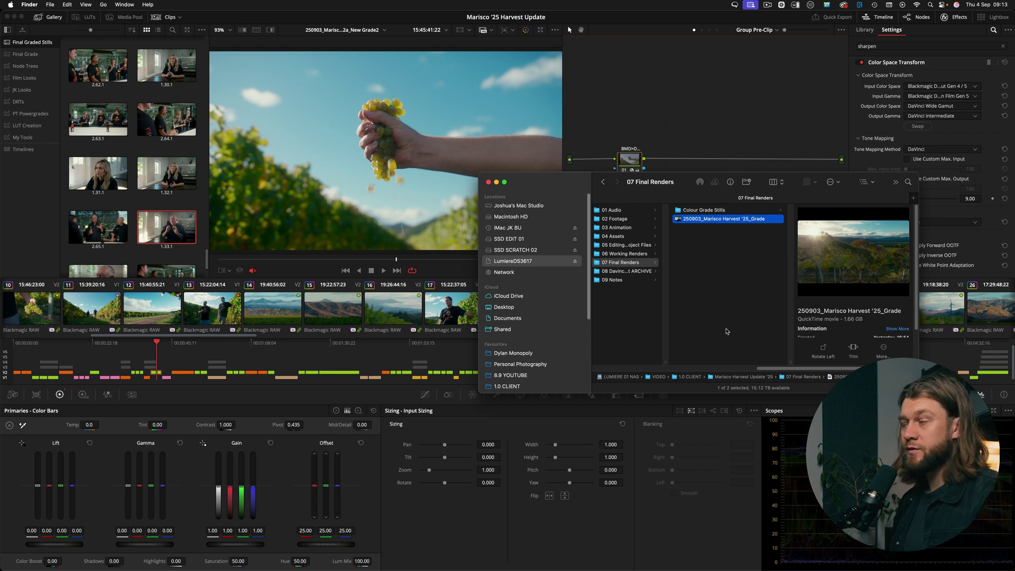
left_click(654, 106)
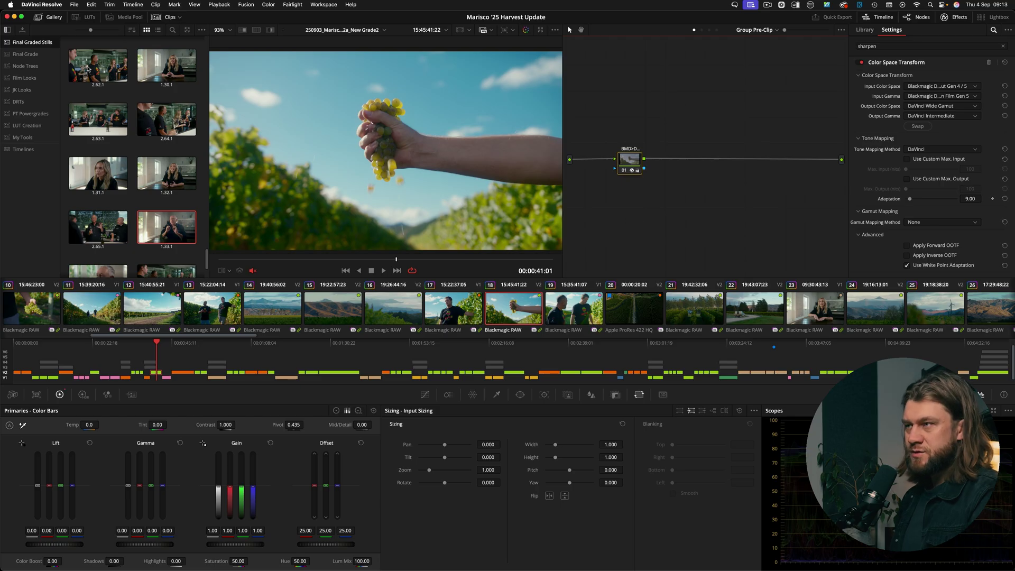
- Select all stills in the Final Graded Stills album and export them
left_click(89, 69)
key("super+a")
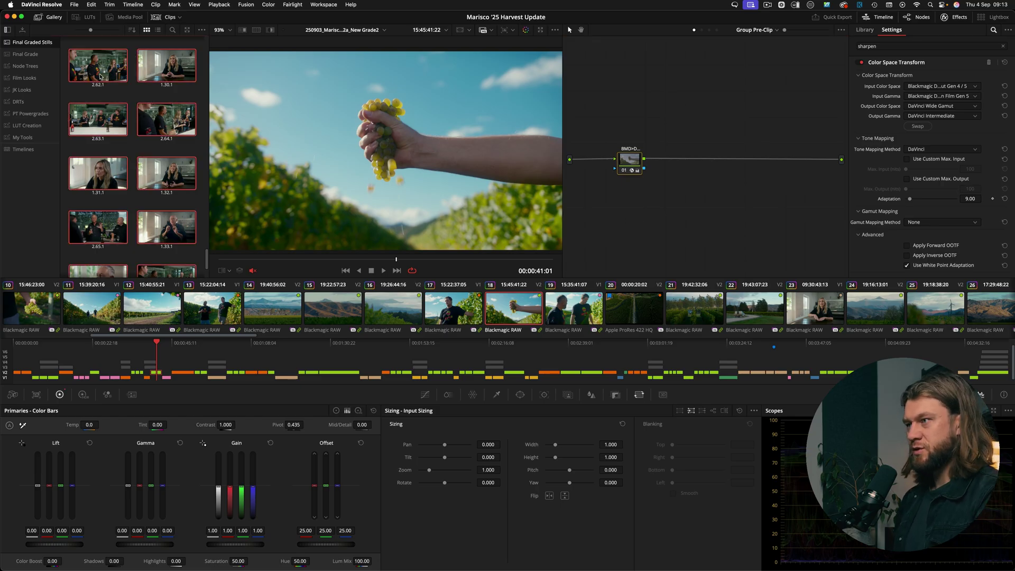
right_click(101, 77)
left_click(117, 150)
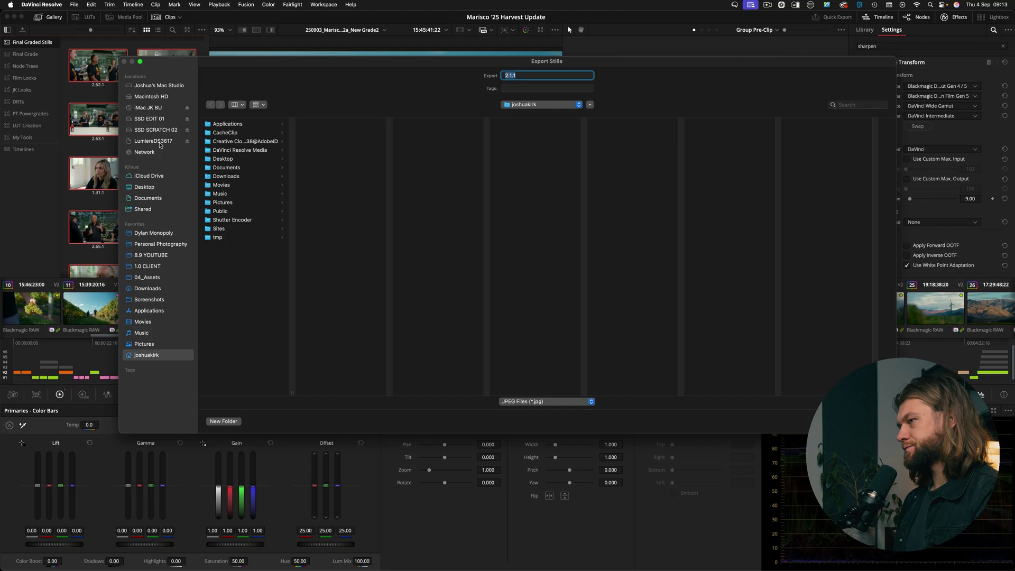
key("Return")
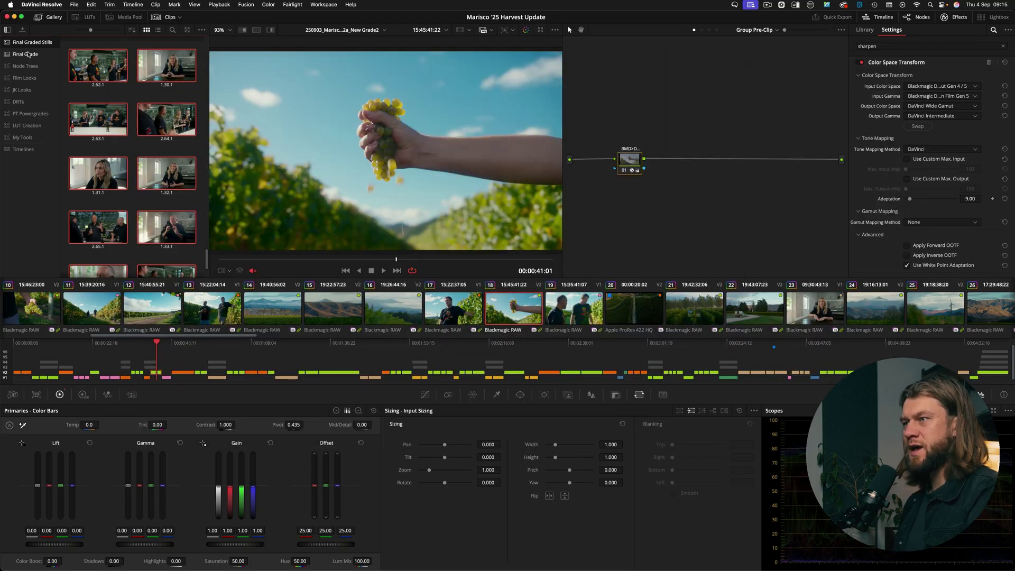
- Export the POST and 2.8.2.PRE stills from Final Grade into a new 'Pre and Post Grades' folder
left_click(28, 54)
left_click(172, 69, "shift")
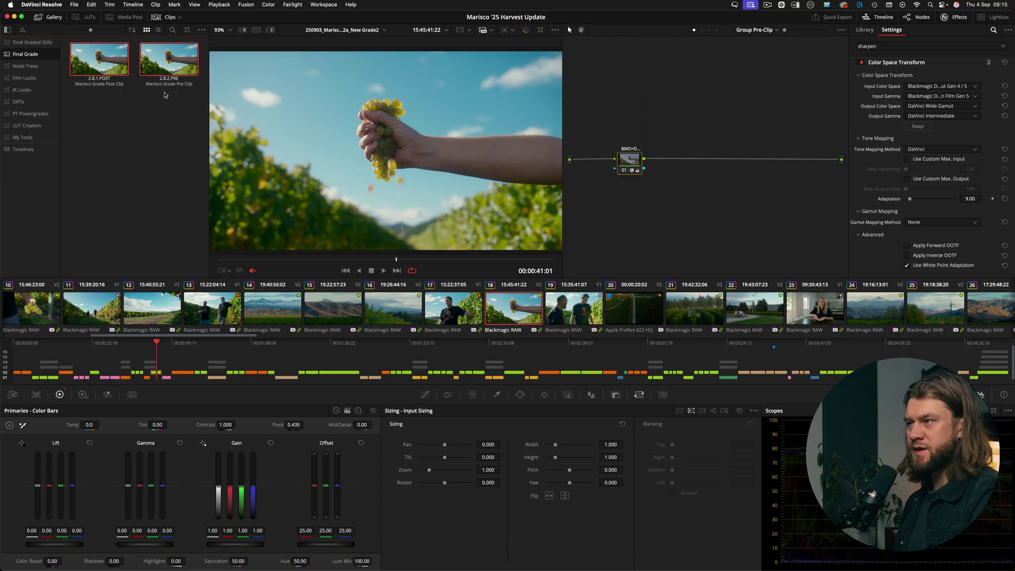
right_click(99, 60)
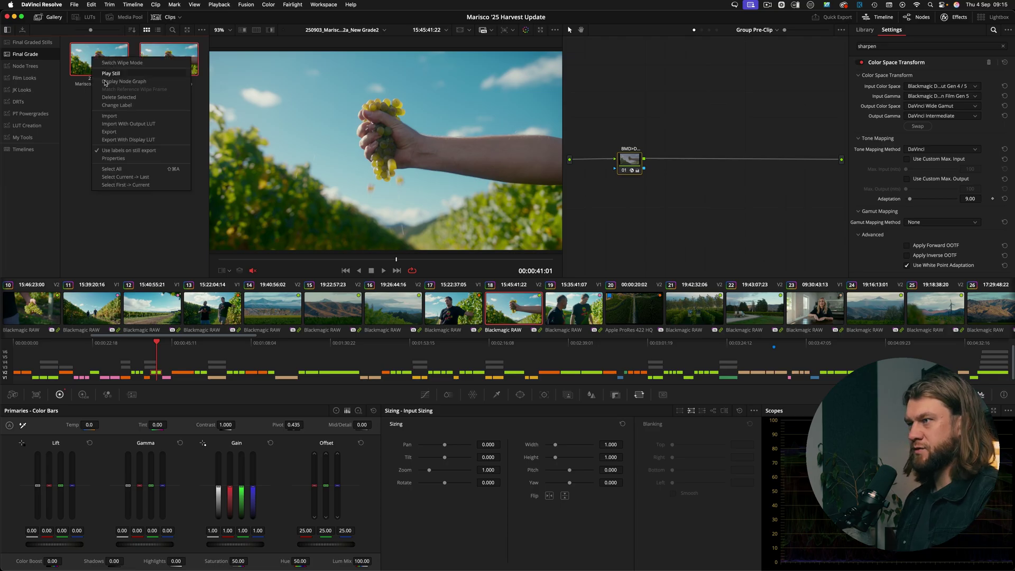
left_click(110, 132)
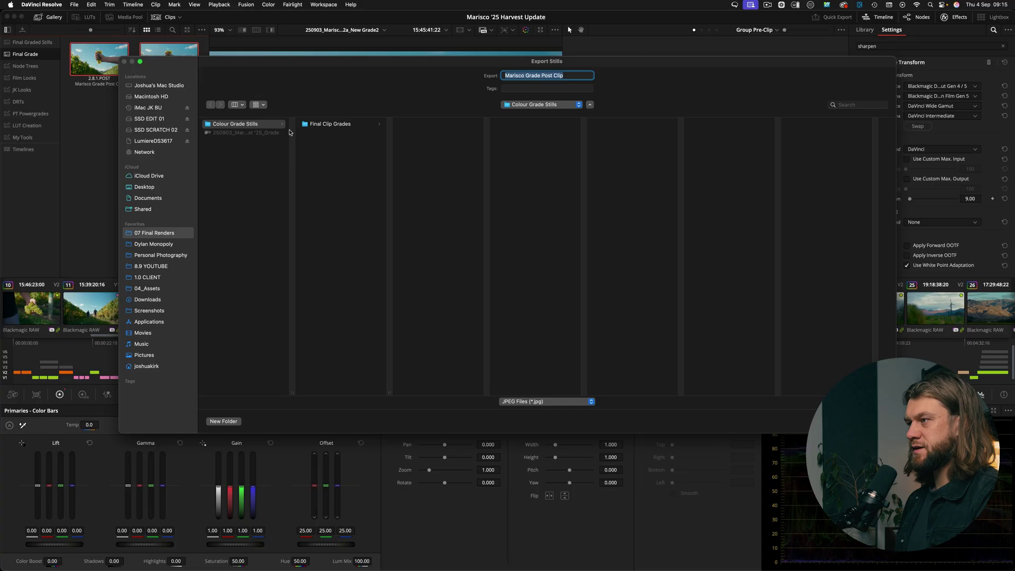
left_click(222, 421)
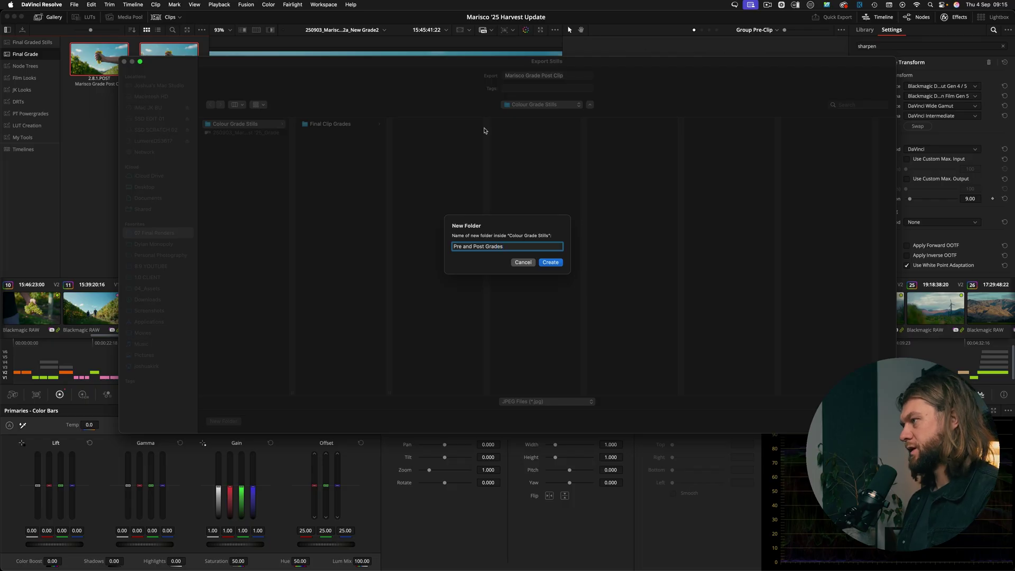
left_click(550, 263)
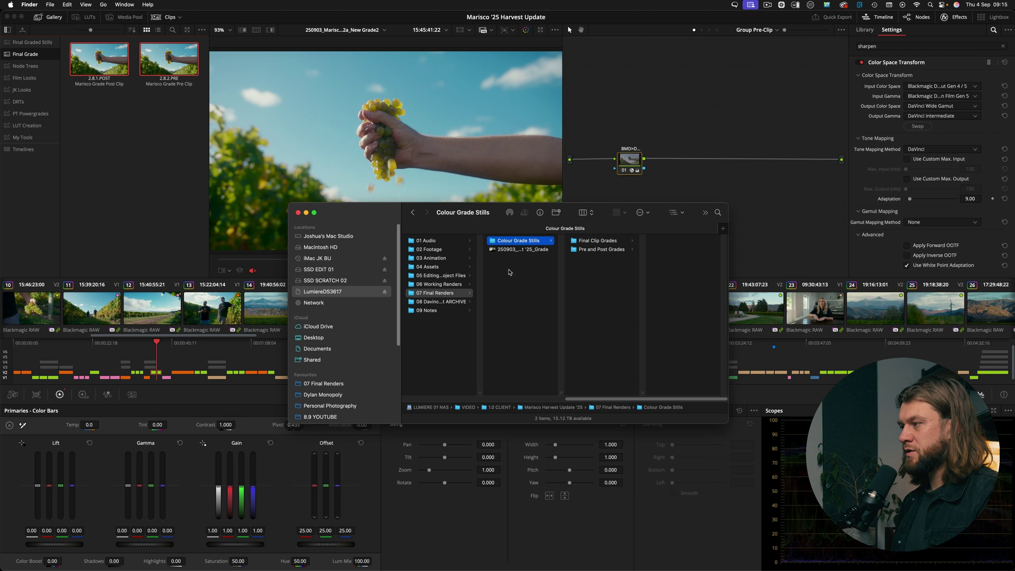
left_click_drag(399, 220, 358, 224)
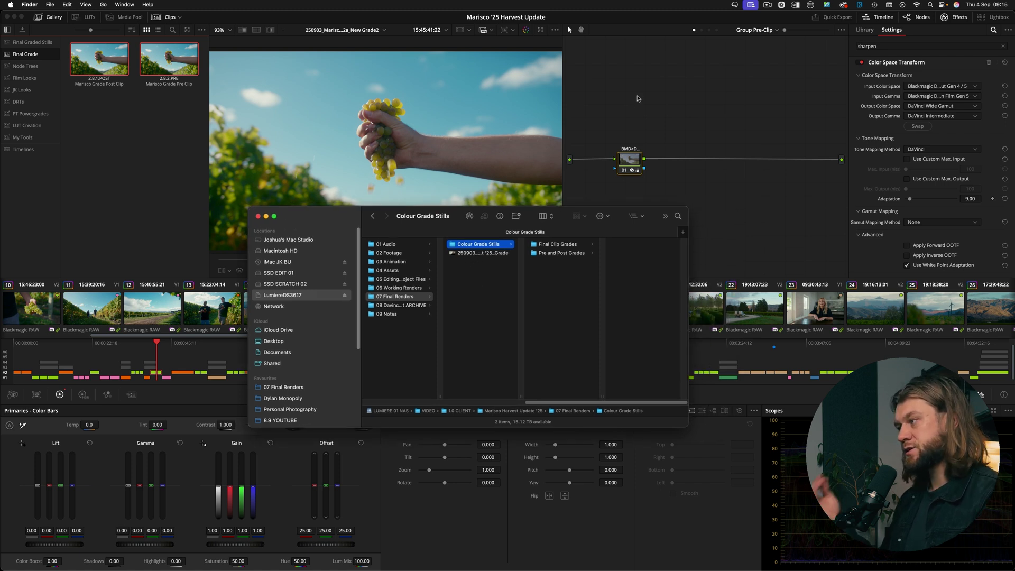
- From the Project Manager, export the Marisco project into a new 'DaVinci Project File' folder in 07 Final Renders
left_click(621, 110)
key("shift+1")
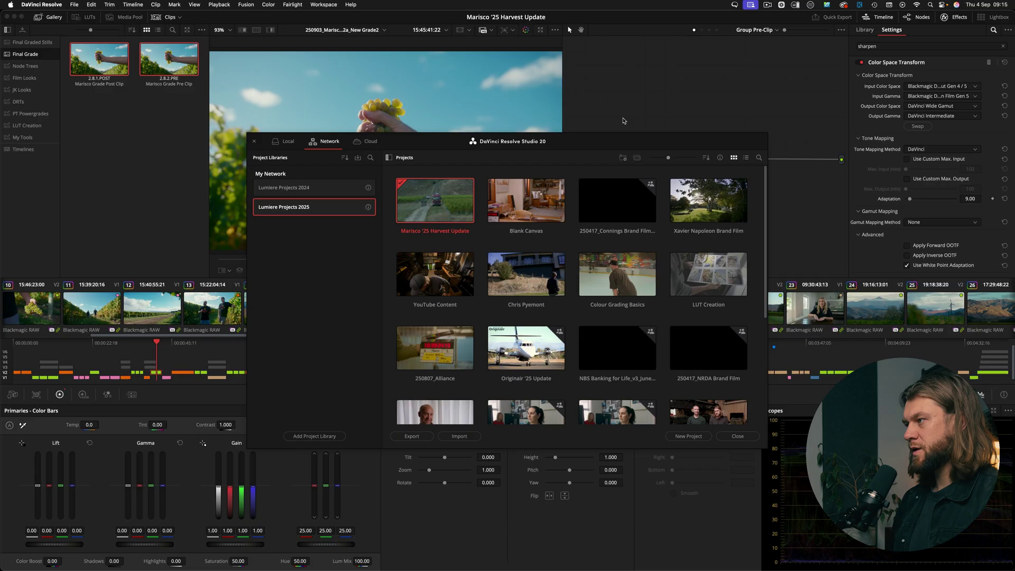
right_click(431, 208)
left_click(444, 283)
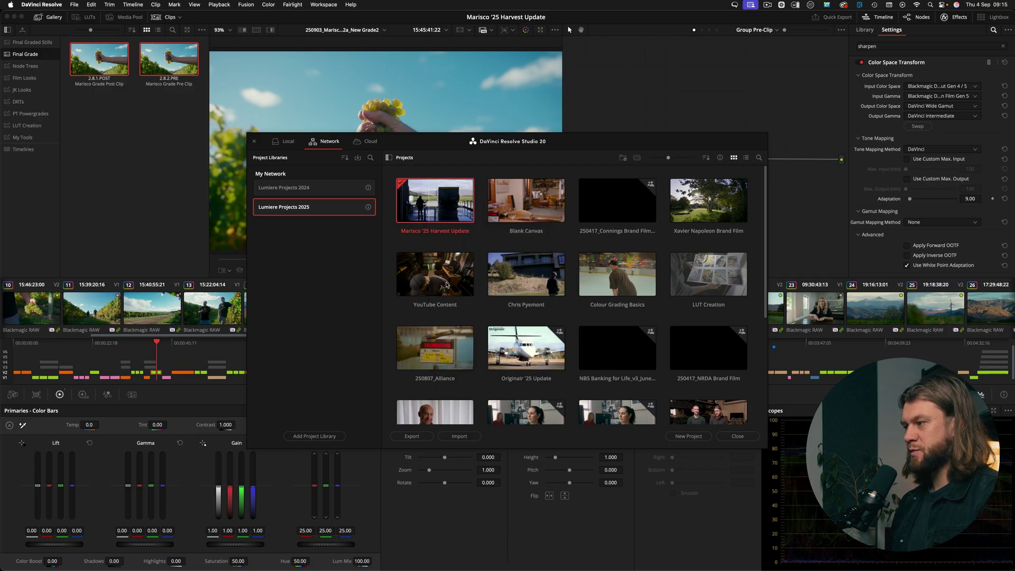
left_click(154, 232)
key("super+shift+n")
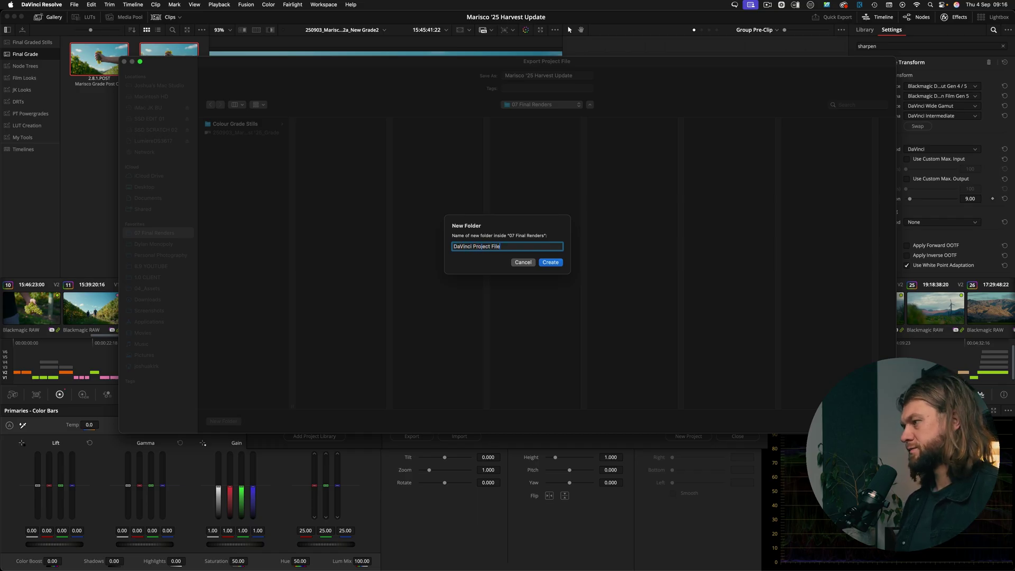
key("Return")
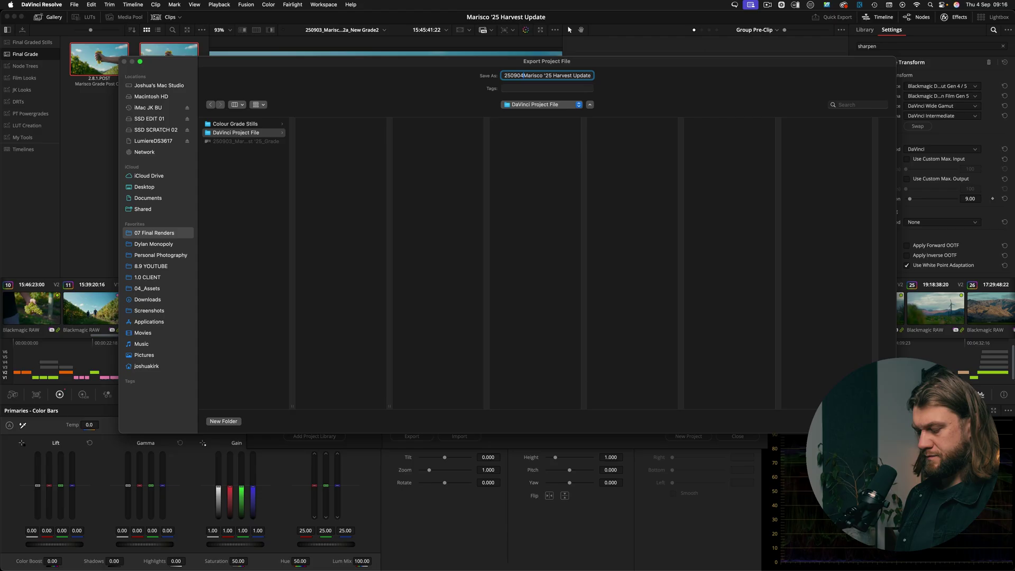
type("_")
key("Return")
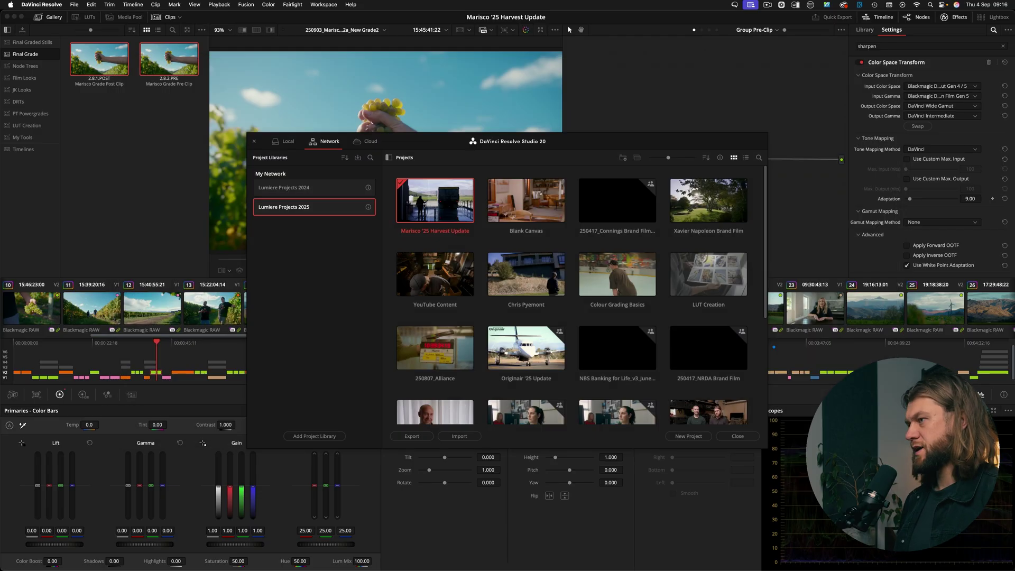
- In Finder, check the DaVinci Project File folder, then open Final Clip Grades
key("super+Tab")
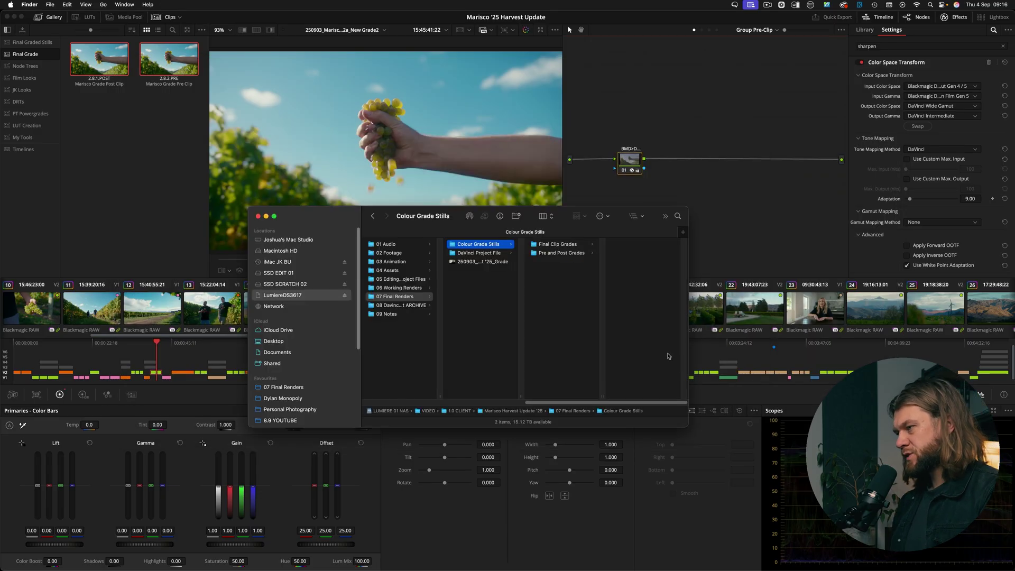
left_click(478, 253)
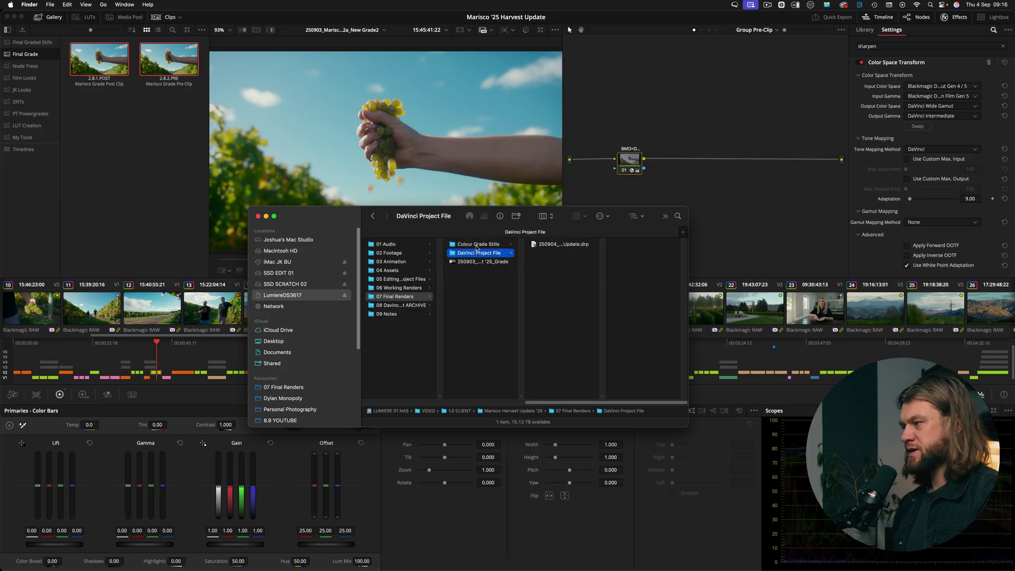
left_click(478, 245)
left_click(551, 245)
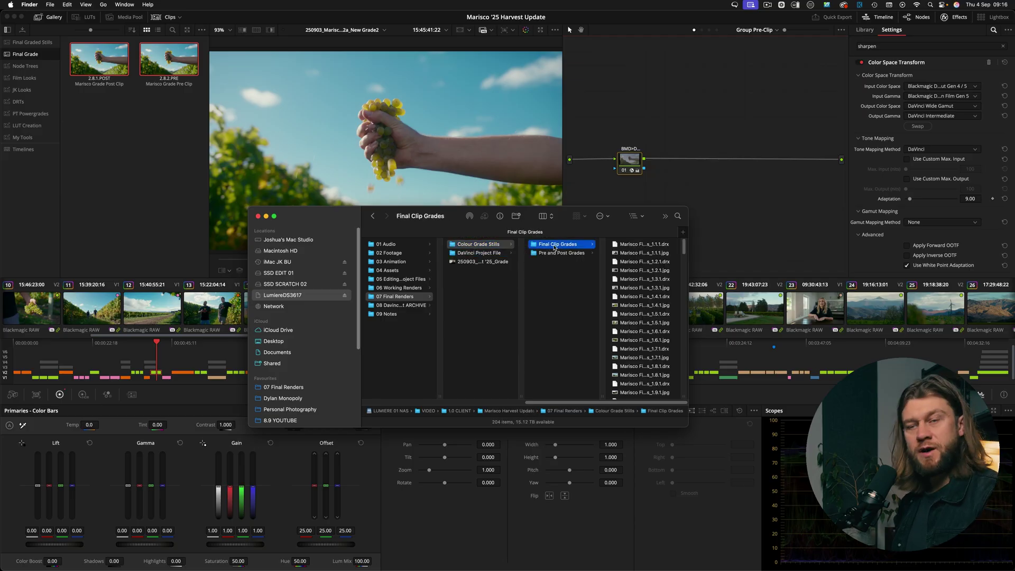
- Quick Look the first Final Clip Grades stills through 1.6.1, then select the 1.7.1 grade file
left_click(613, 254)
key("space")
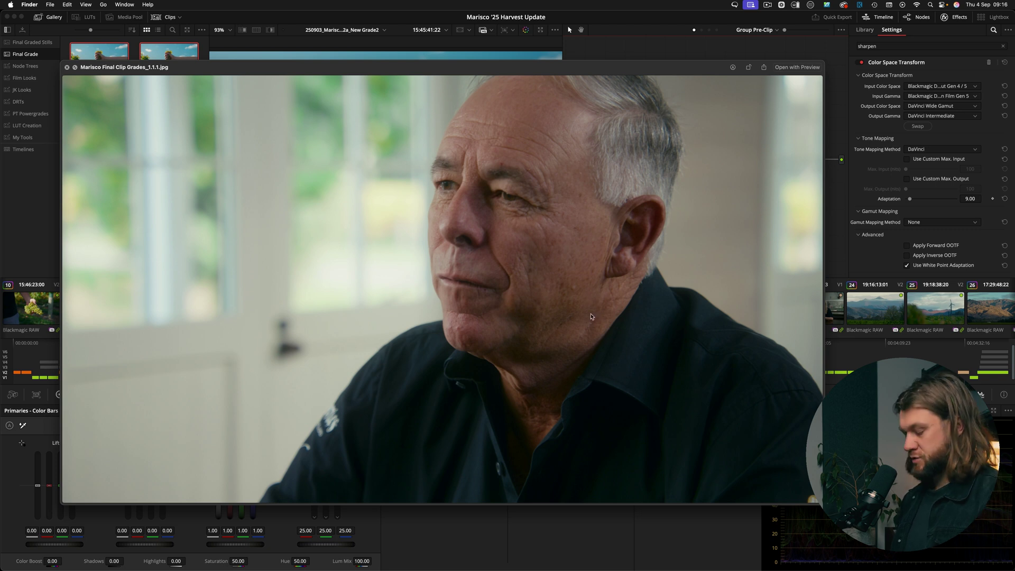
key("Down")
key("Down")
key("Down")
key("Down")
key("Down")
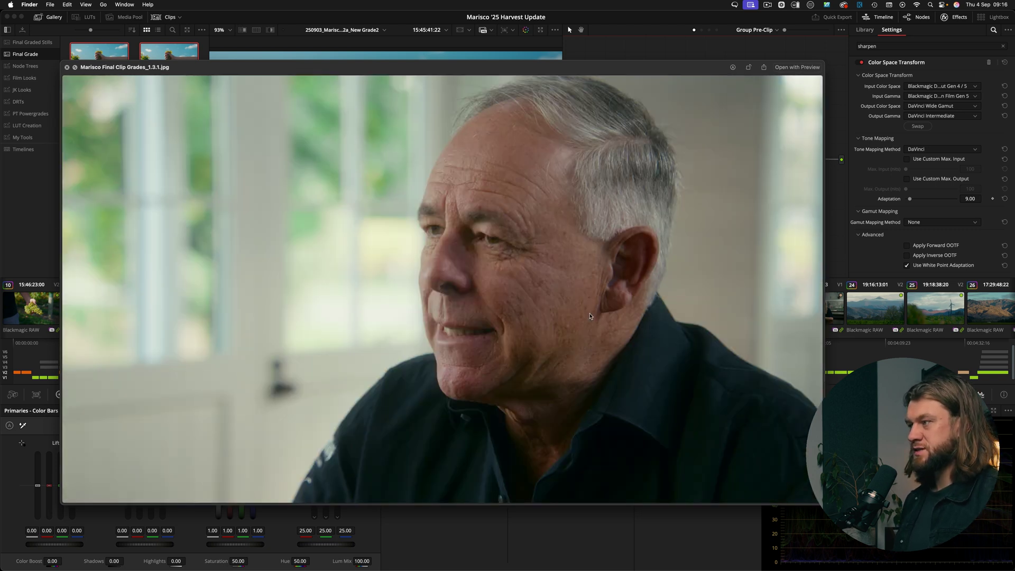
key("Down")
key("Down")
key("Down")
key("Down")
key("Down")
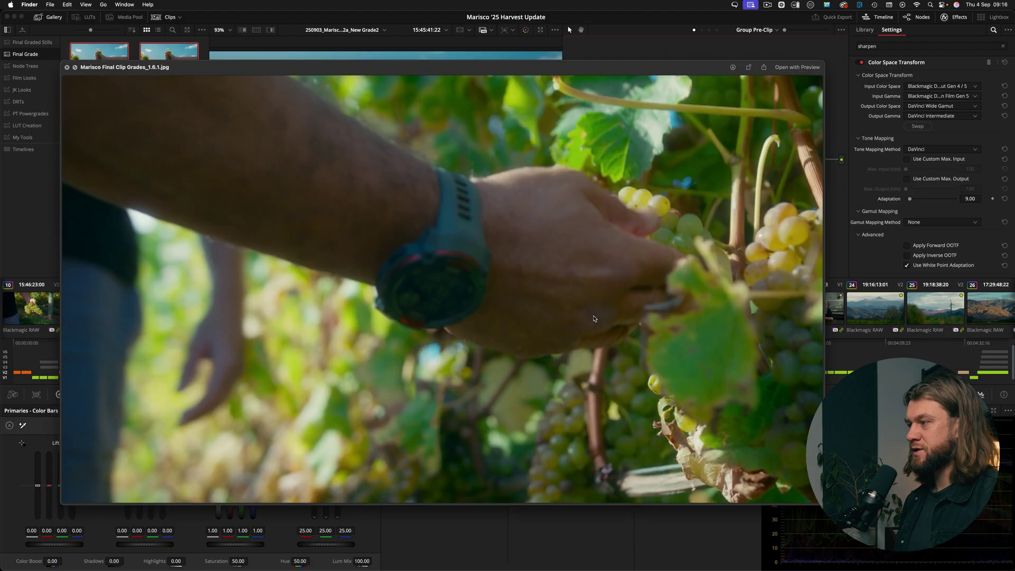
key("space")
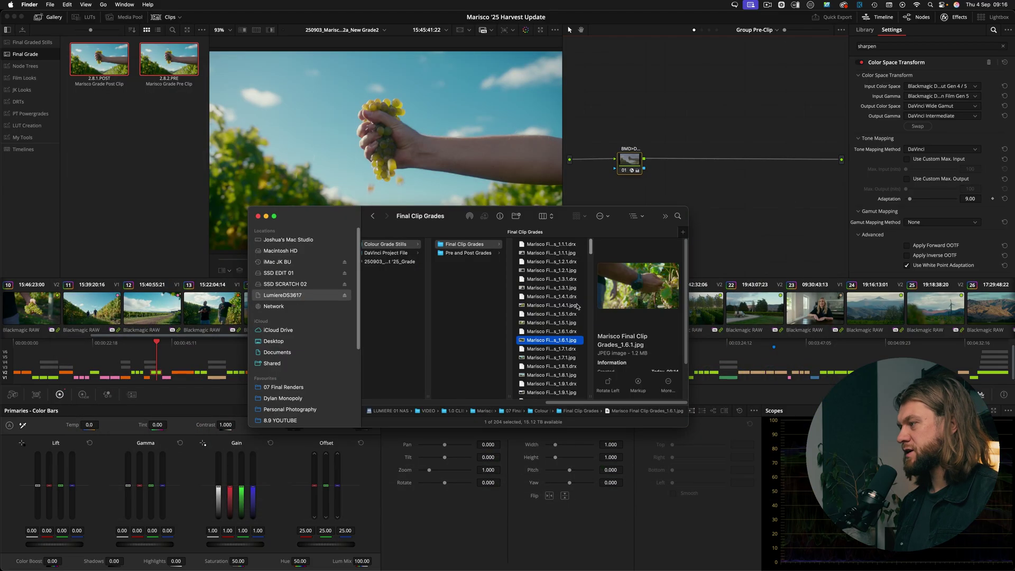
left_click(563, 351)
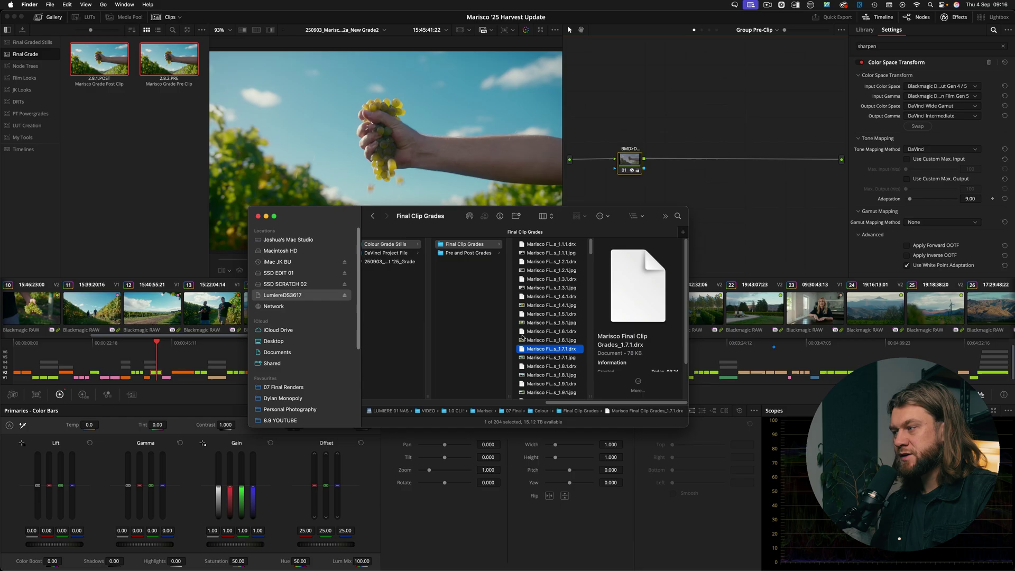
- Browse Pre and Post Grades and DaVinci Project File, then preview Marisco Final Clip Grades_1.1.1.jpg
left_click(466, 254)
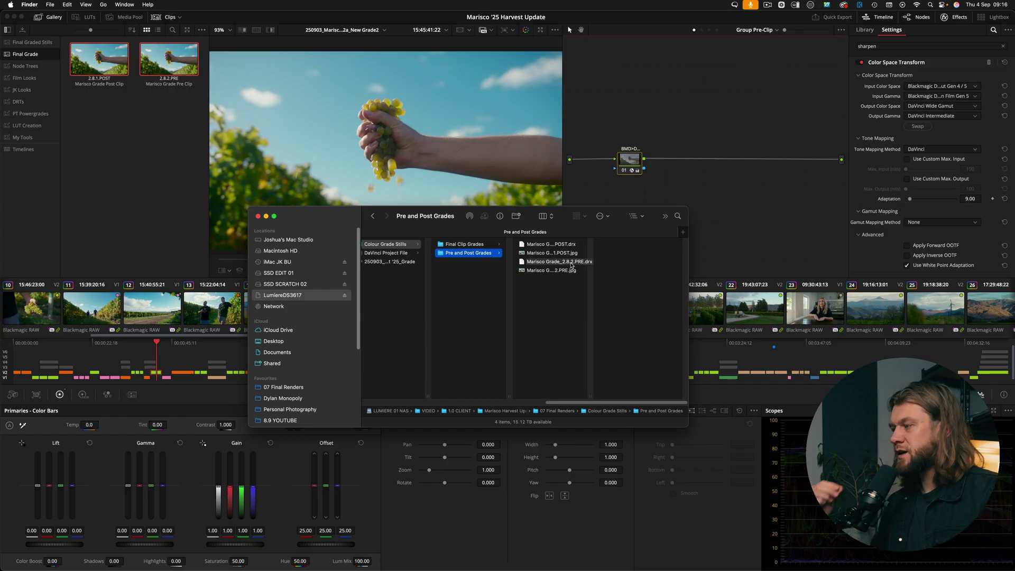
left_click(382, 253)
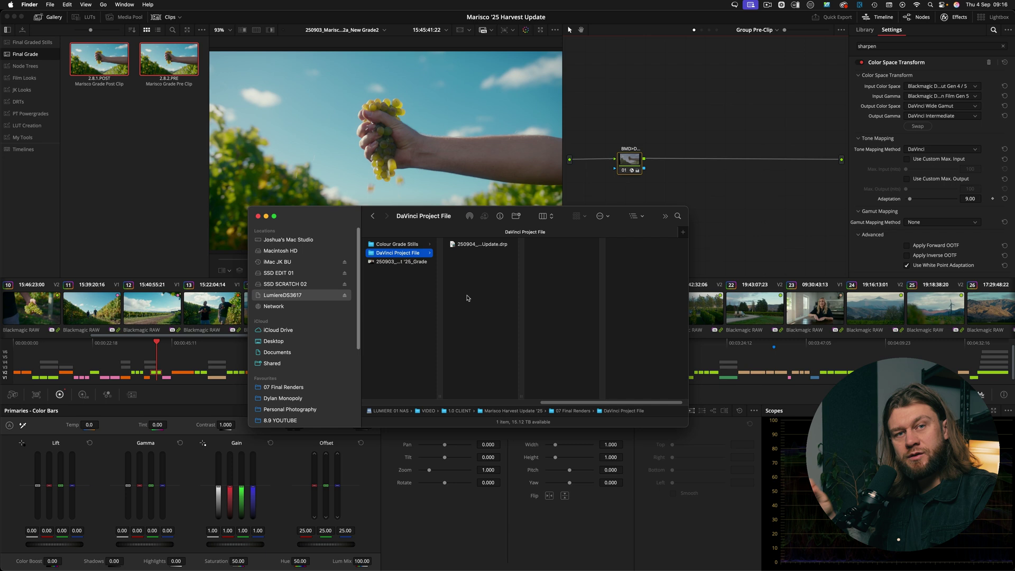
left_click(412, 244)
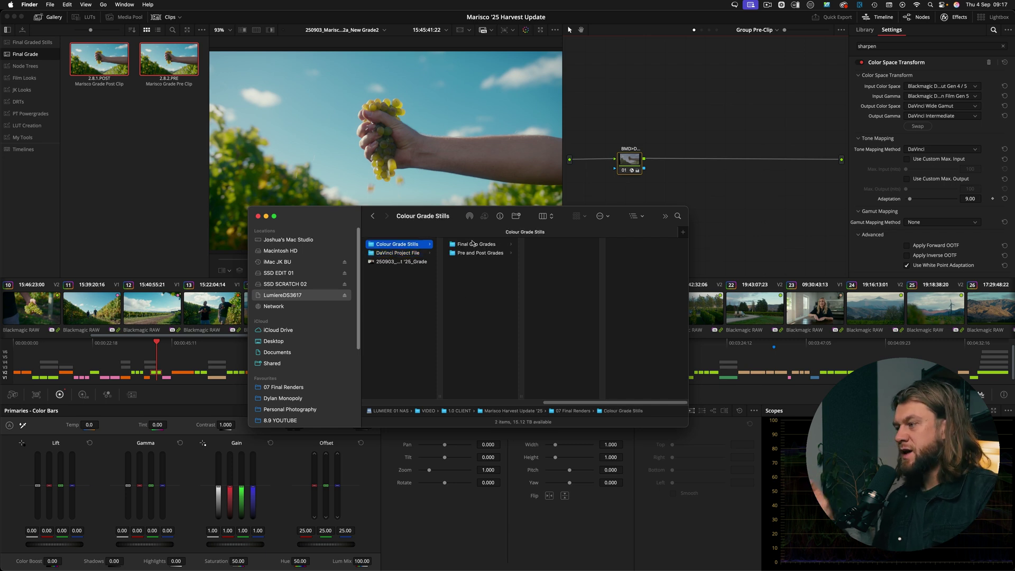
left_click(460, 244)
left_click(549, 254)
key("space")
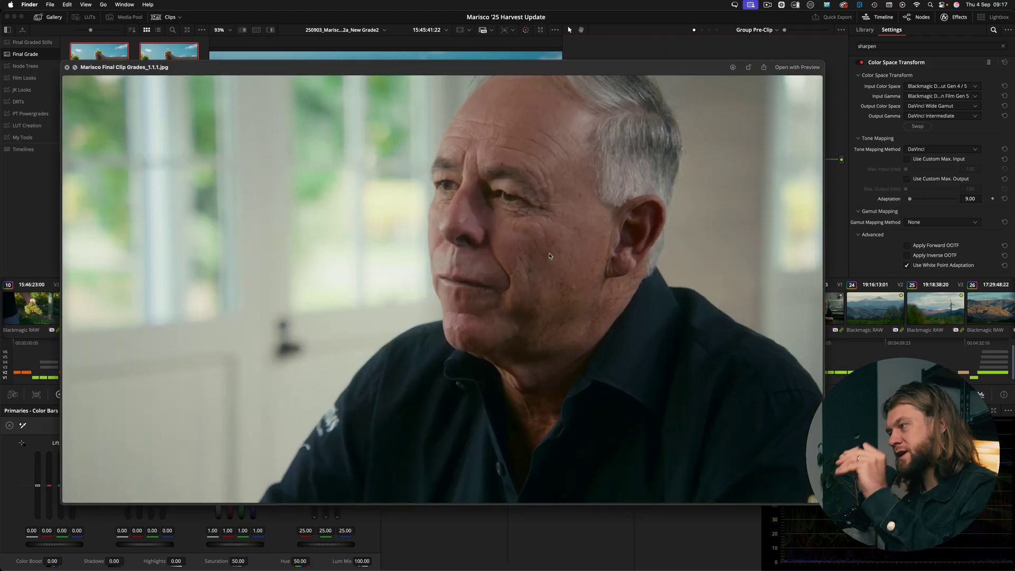
key("space")
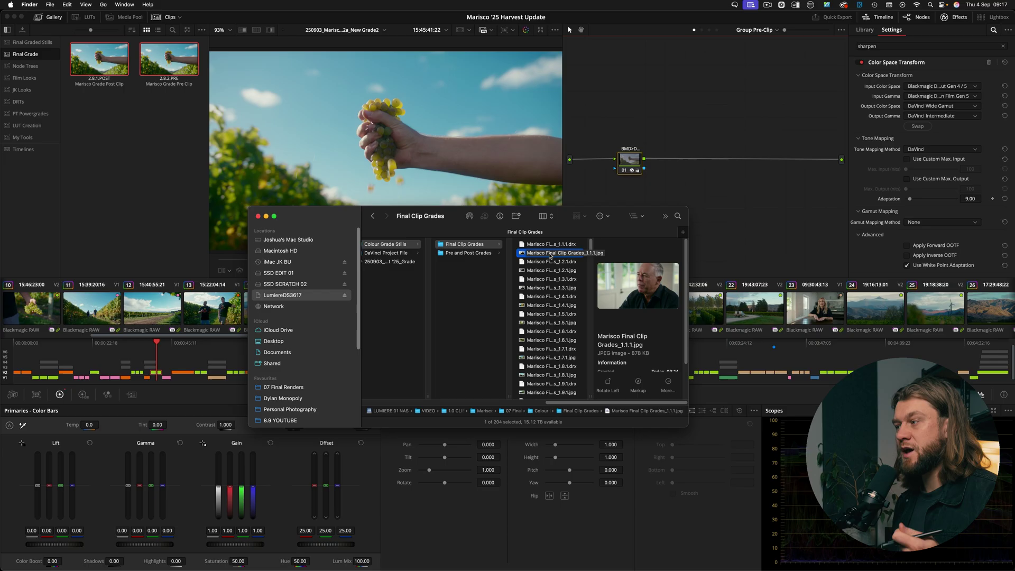
- Back in Resolve, open the Blank Canvas project from the Project Manager
key("super+Tab")
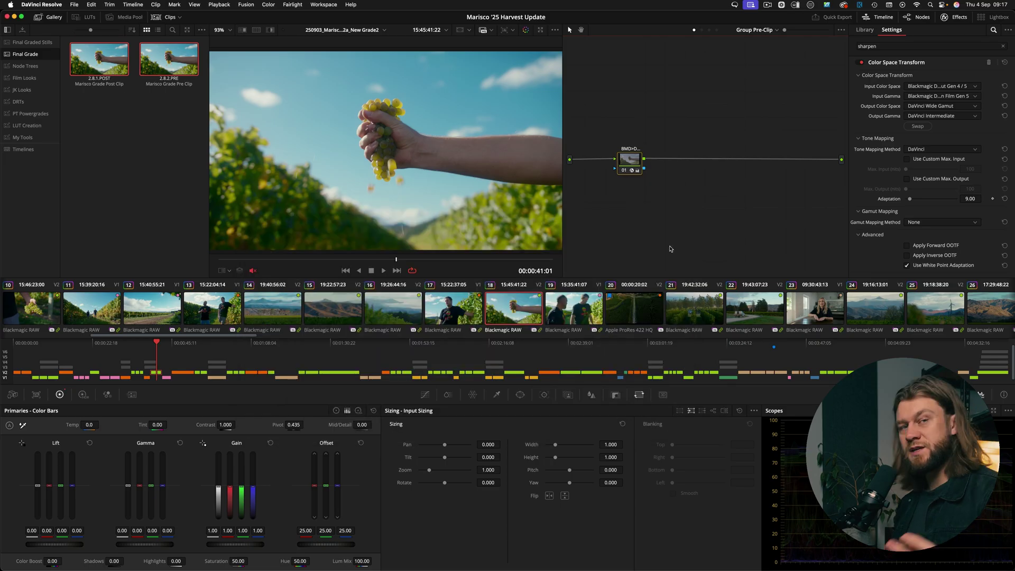
key("shift+1")
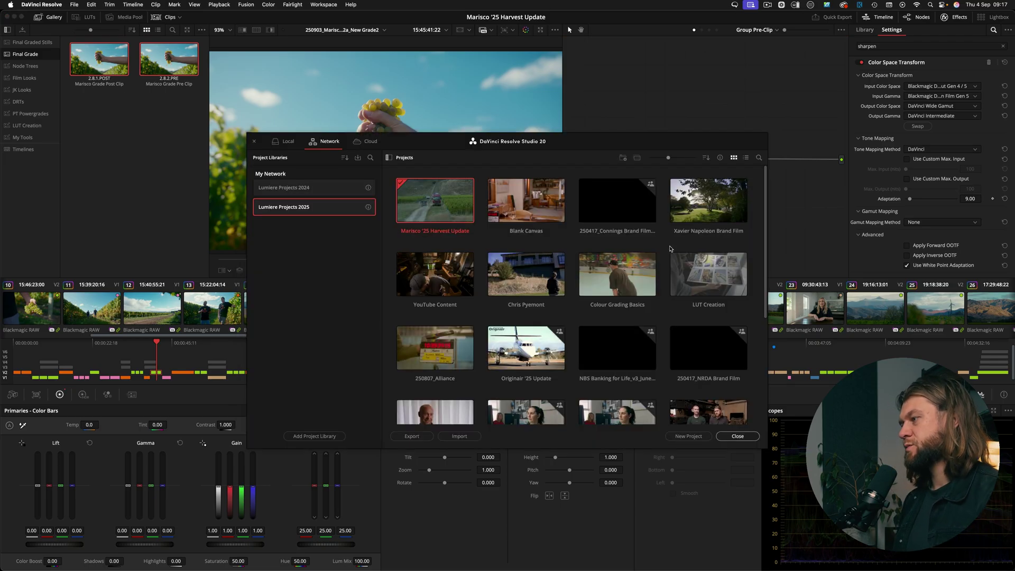
double_click(516, 206)
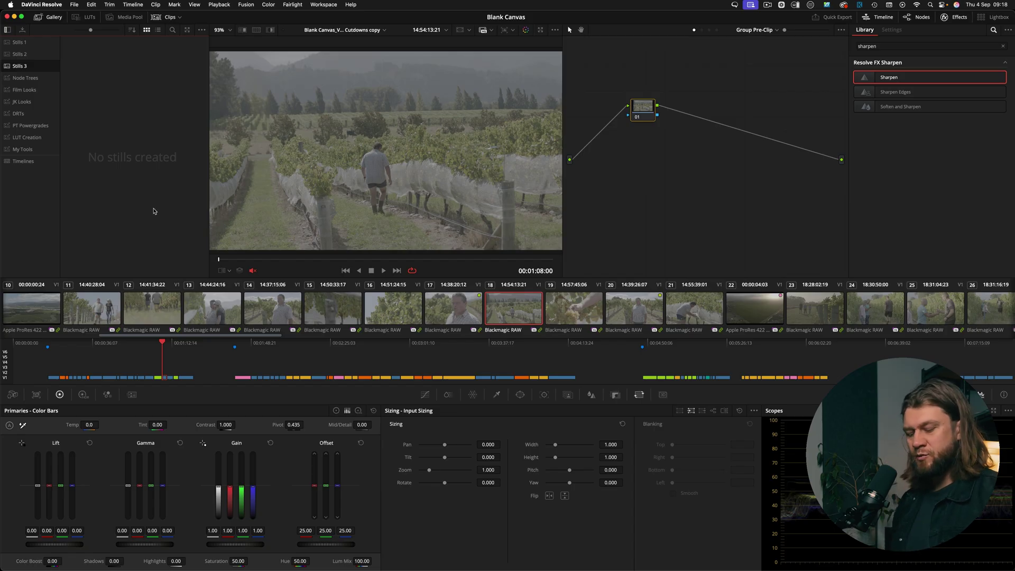
- Drag the PRE and POST grade files from Pre and Post Grades into Resolve's stills gallery
key("super+Tab")
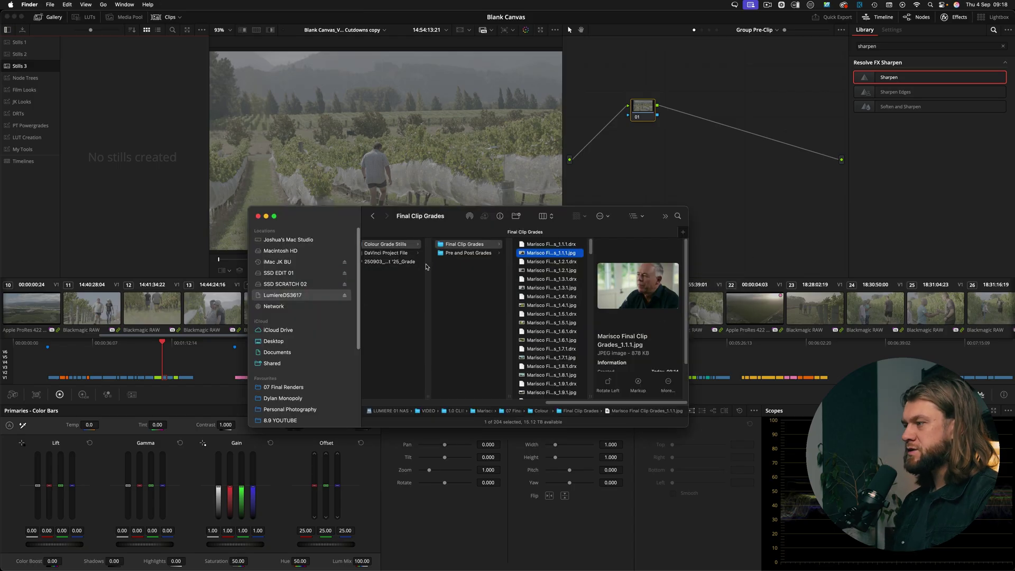
left_click(455, 254)
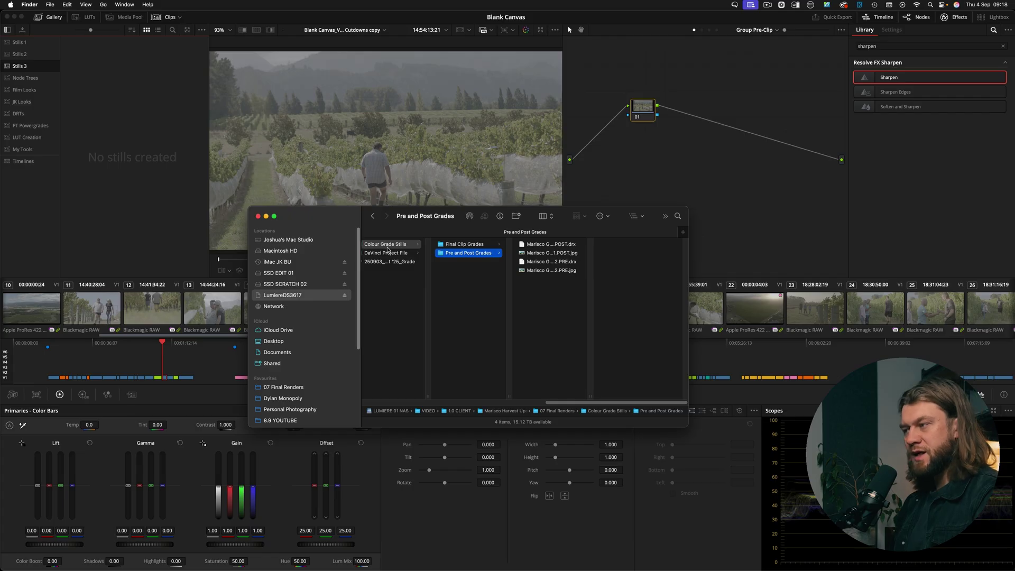
left_click(554, 262)
left_click(562, 245, "super")
left_click_drag(562, 245, 154, 126)
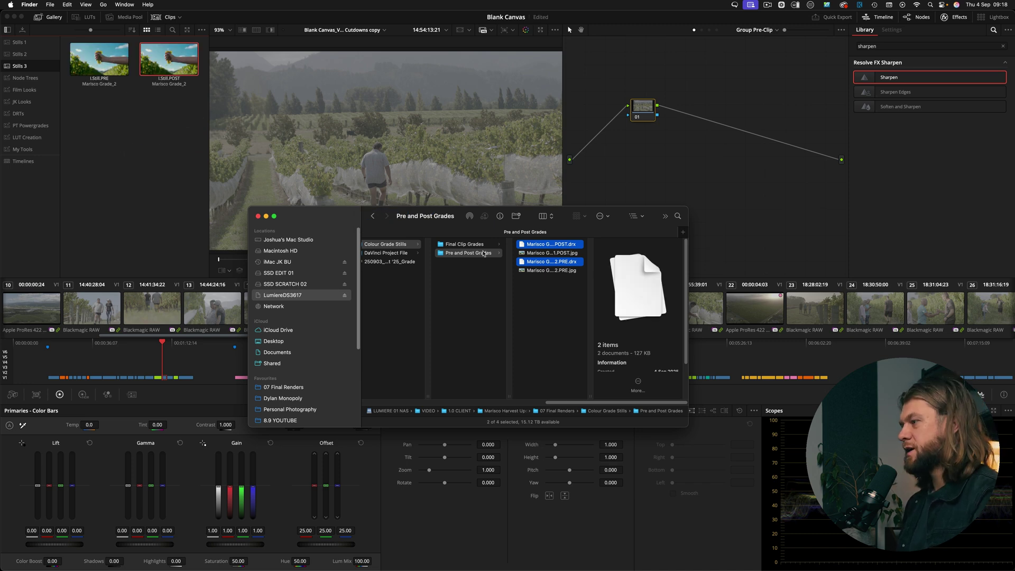
- Preview the 1.4.1 still, then drag its 1.4.1 grade file from Final Clip Grades into the gallery
key("Up")
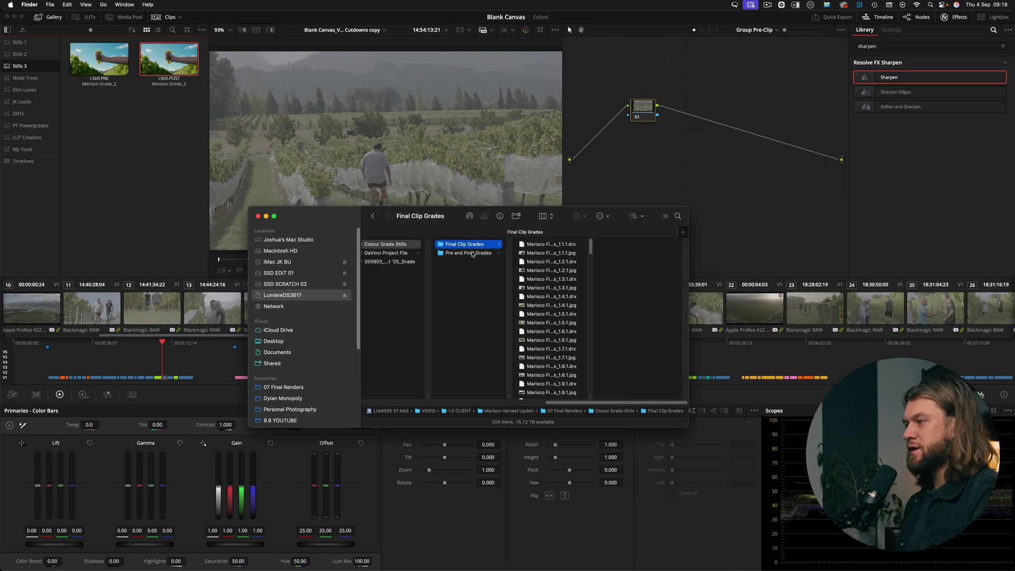
left_click(546, 306)
key("space")
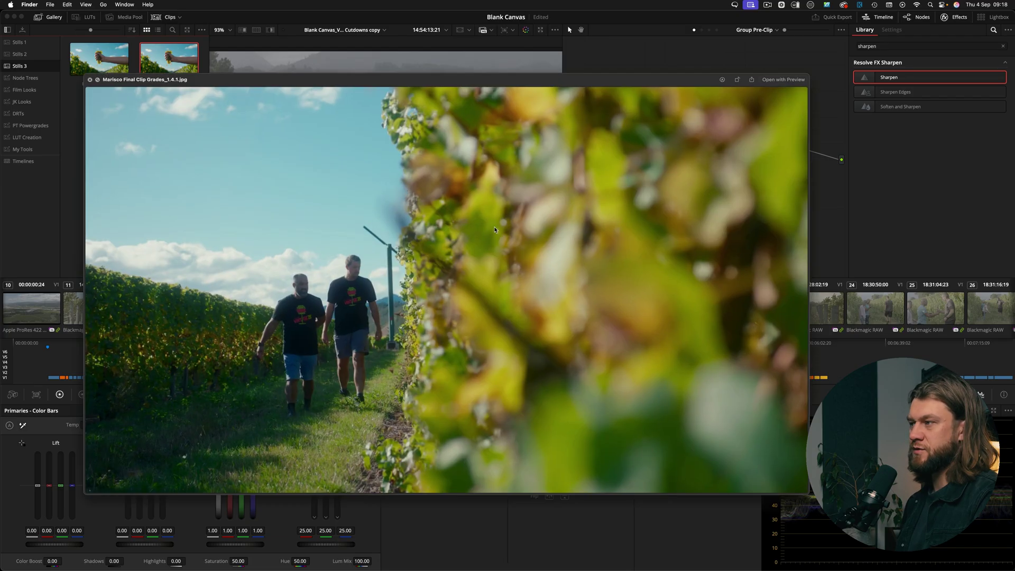
key("space")
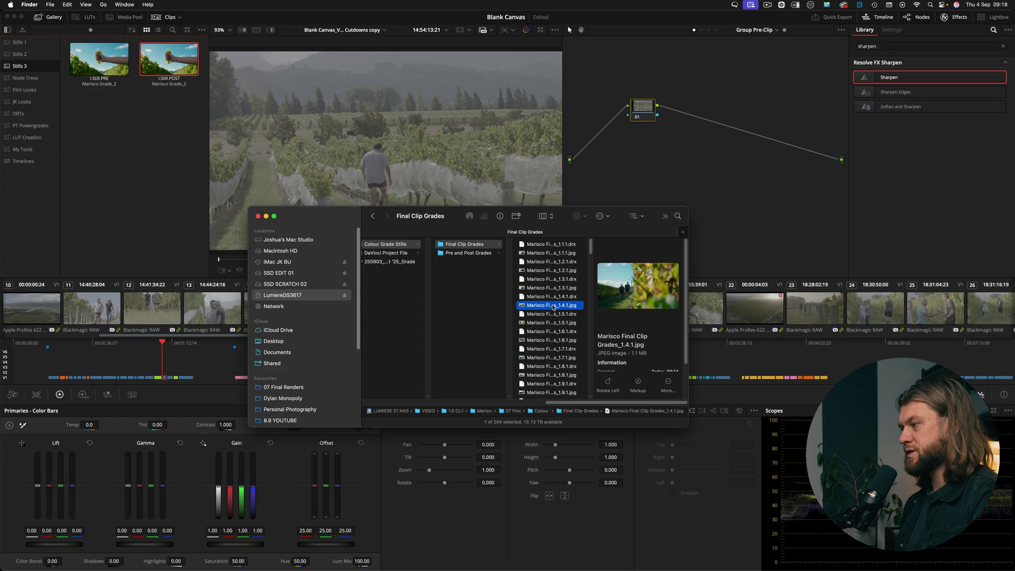
left_click(553, 316)
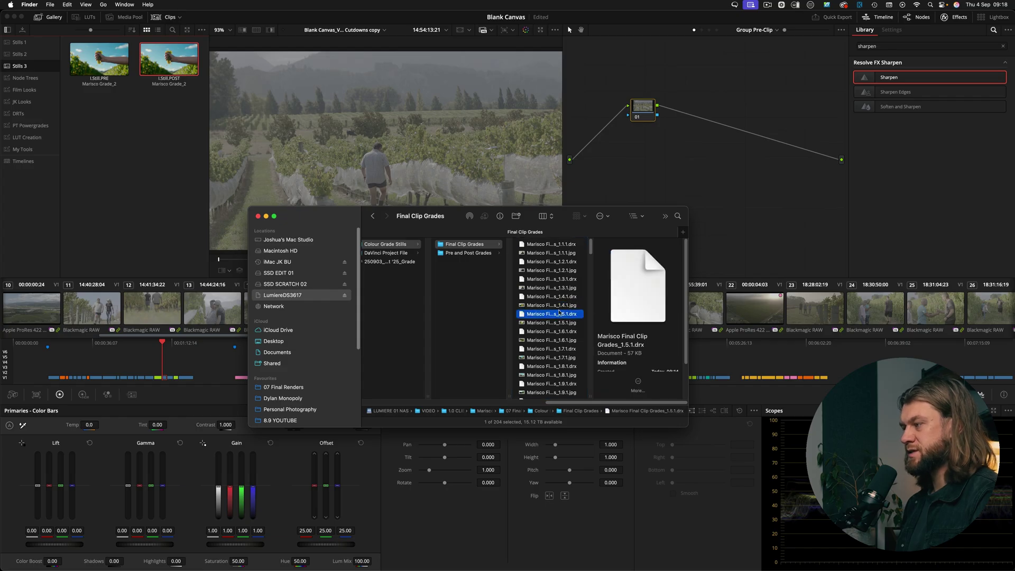
left_click(569, 297)
left_click_drag(550, 299, 91, 158)
left_click(133, 192)
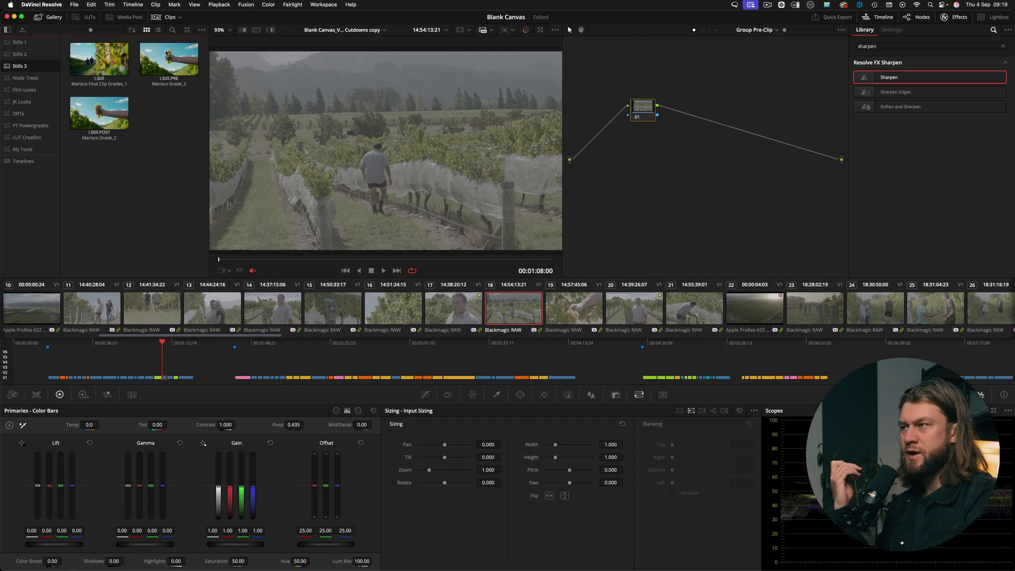
- Apply the PRE still to the pre-clip group, POST to the post-clip group, and Final Clip Grades_1 to the clip
double_click(167, 55)
left_click(702, 29)
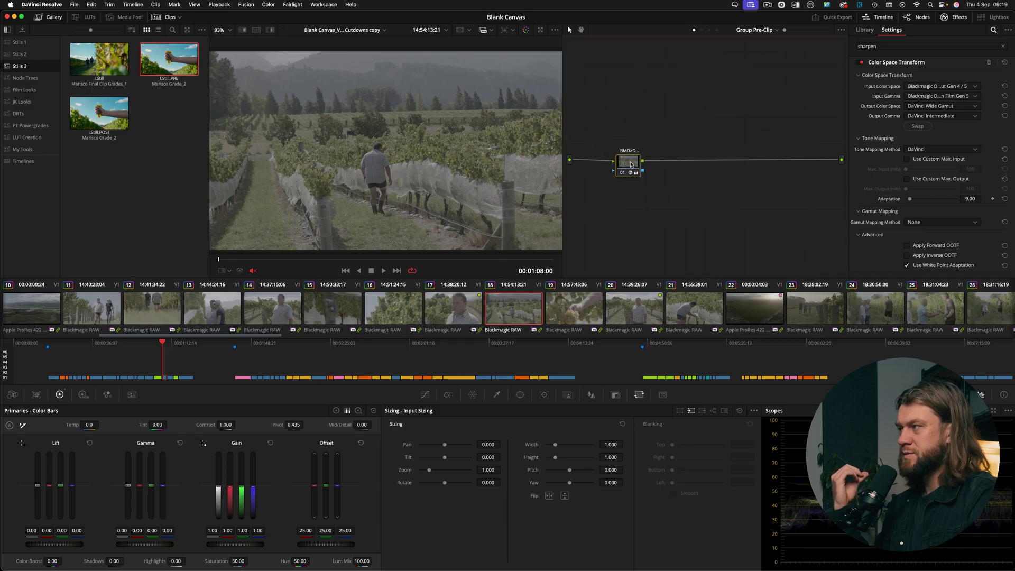
left_click(709, 29)
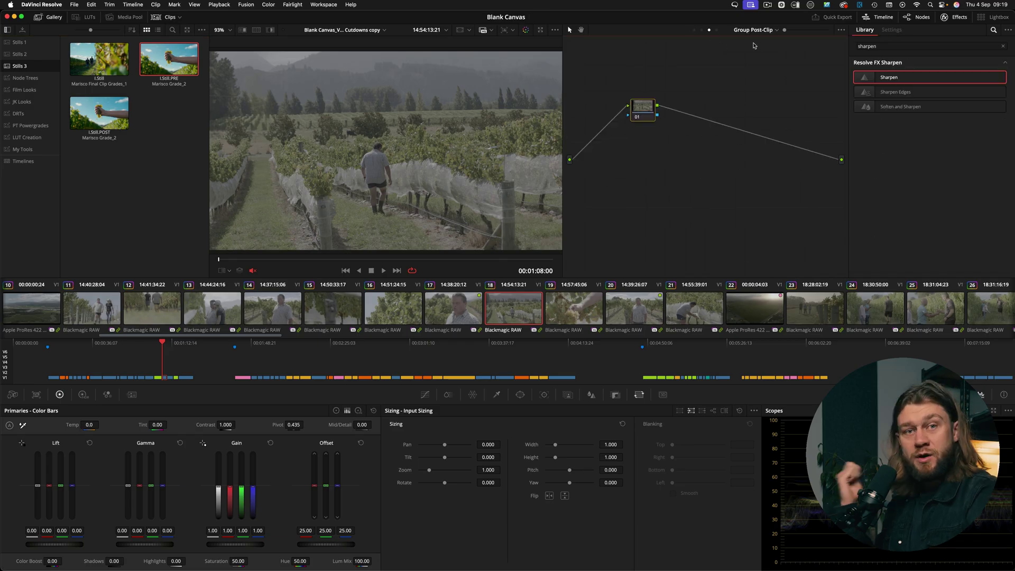
double_click(99, 113)
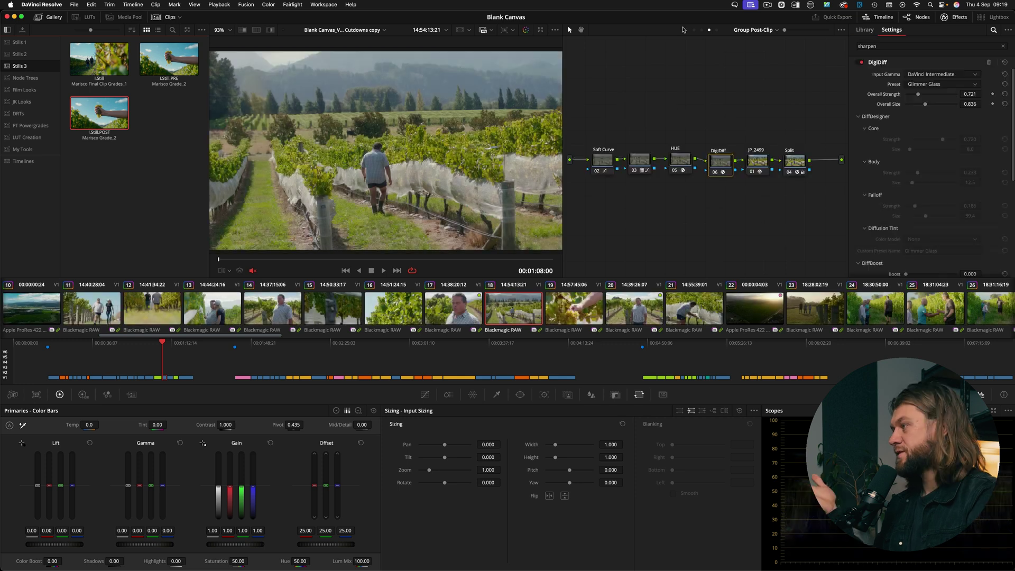
left_click(702, 30)
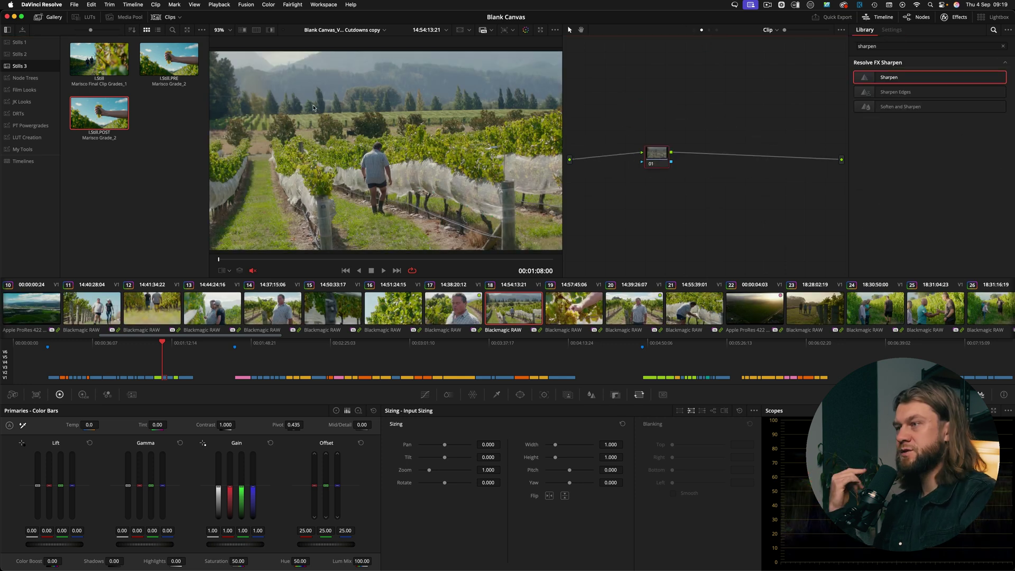
left_click_drag(95, 58, 370, 148)
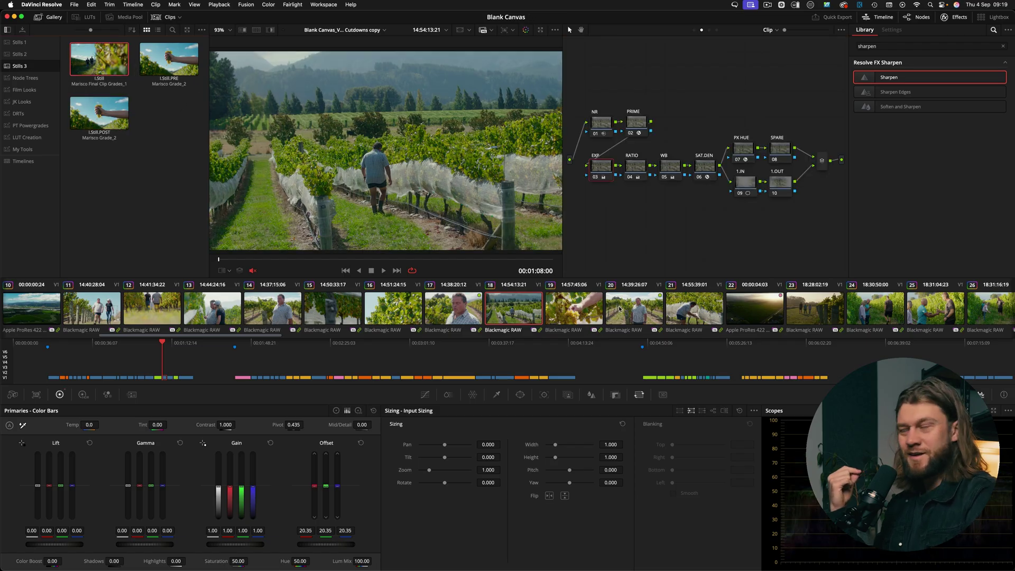
- Open the Lightbox and scroll through the thumbnails of every Blank Canvas clip
left_click(988, 19)
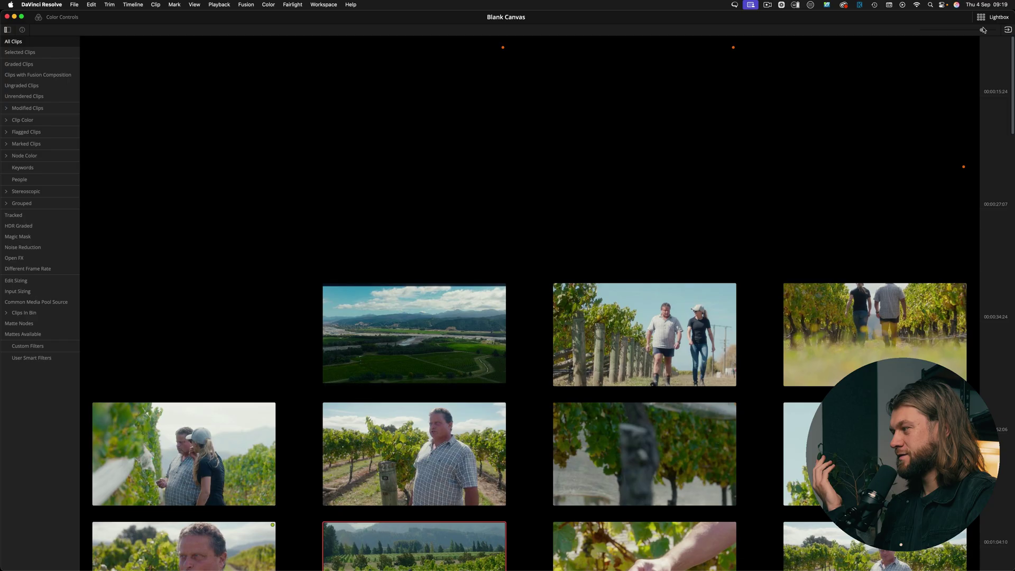
left_click_drag(1013, 51, 1007, 438)
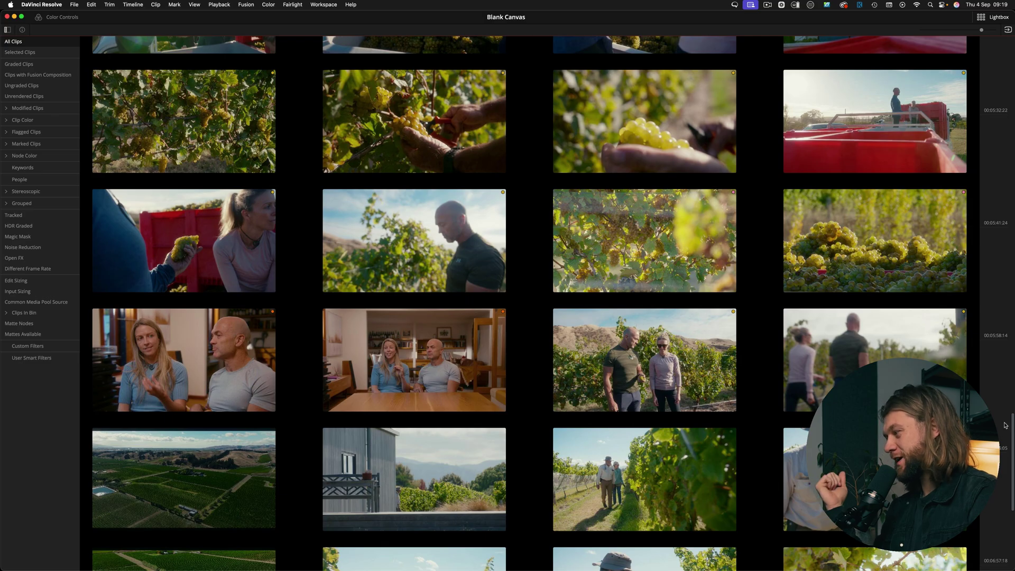
left_click_drag(1013, 423, 986, 116)
scroll(987, 117, "up", 2)
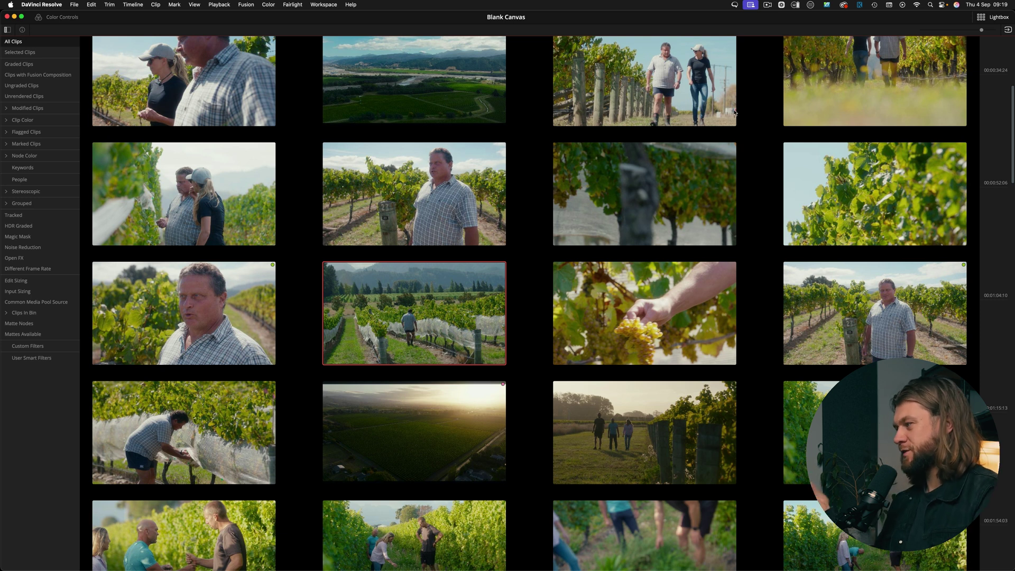
- Return to grading on vineyard clip 18 and reset the PRIME node's Fill to 0
left_click(995, 21)
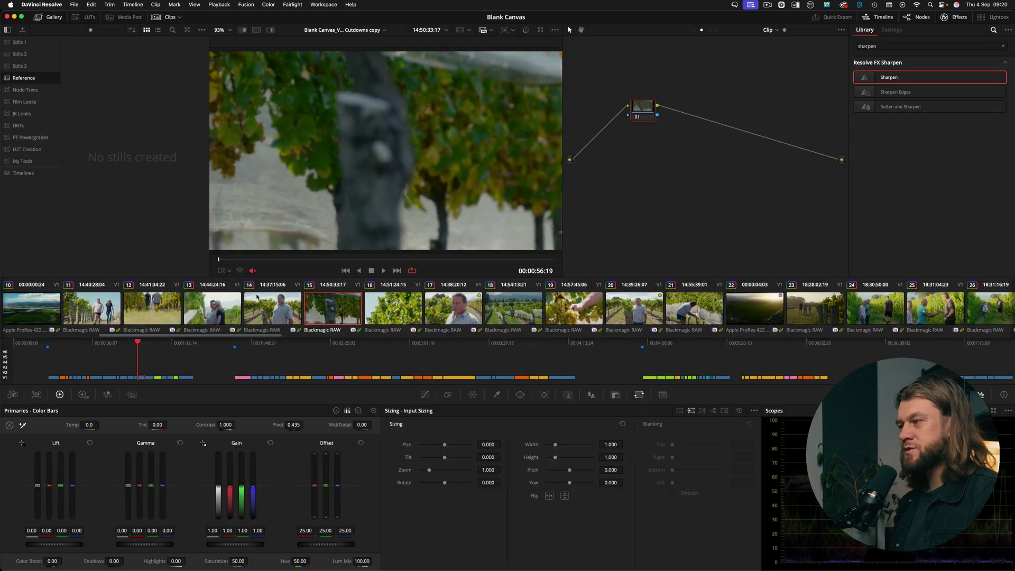
left_click(260, 315)
left_click(506, 311)
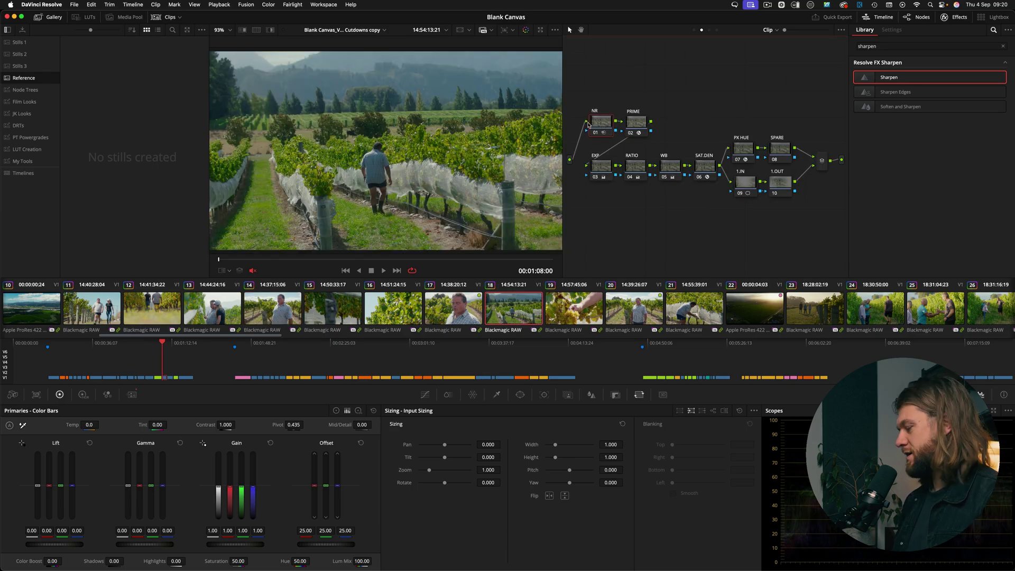
left_click_drag(601, 128, 600, 125)
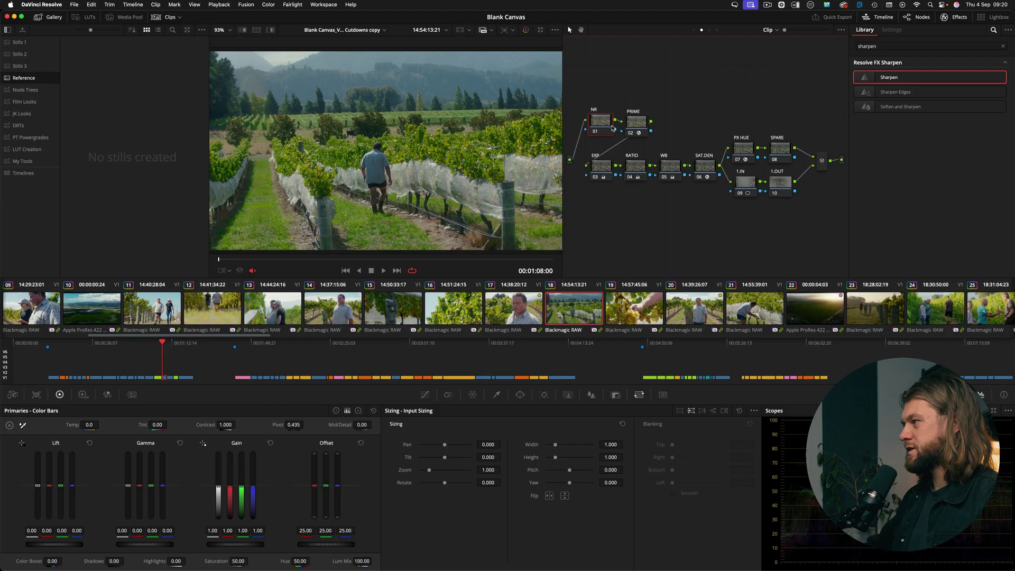
left_click(629, 125)
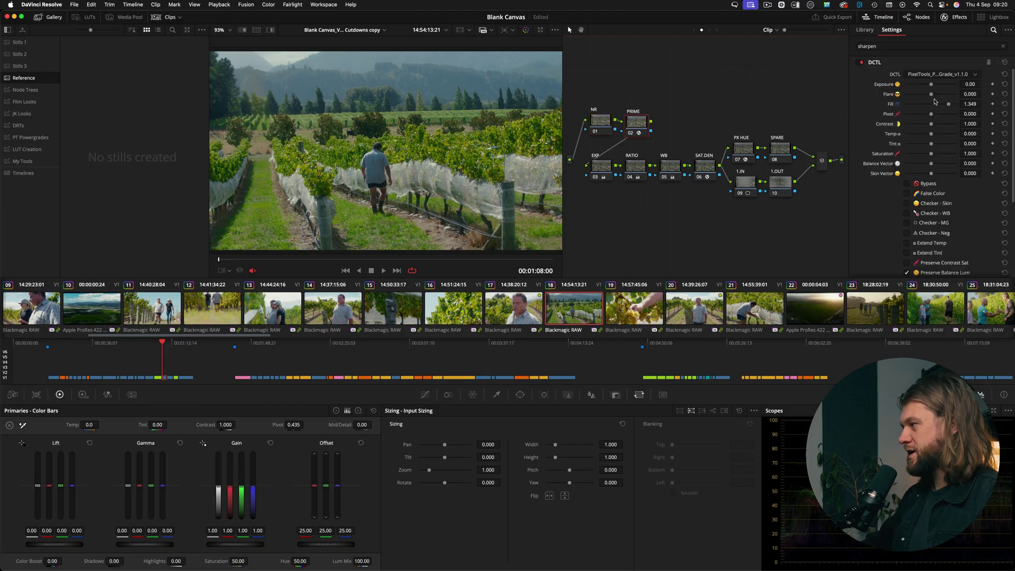
left_click(1005, 104)
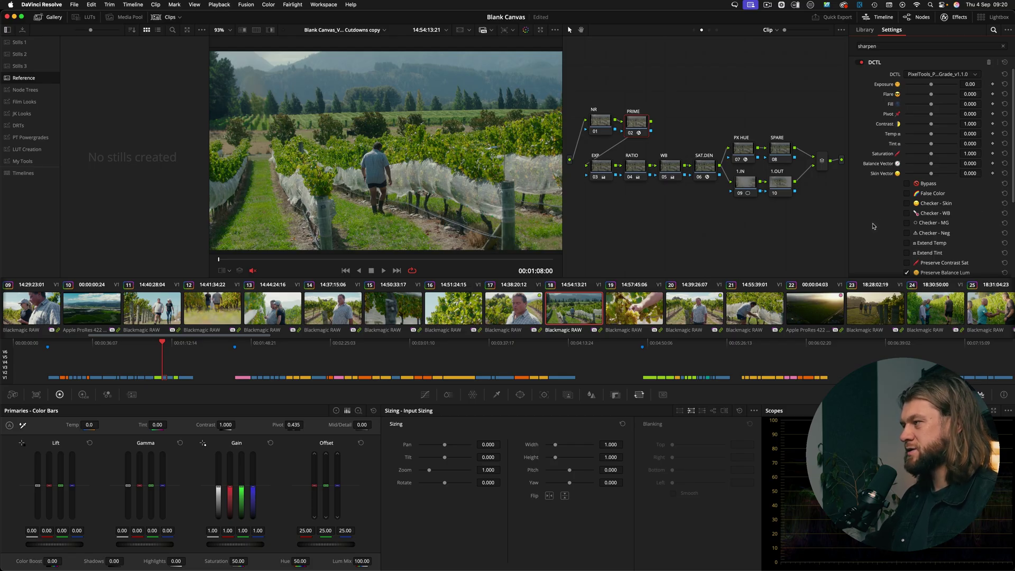
- Review the EXP, WB and SAT.DEN node settings, stepping down to 1.OUT
left_click(601, 166)
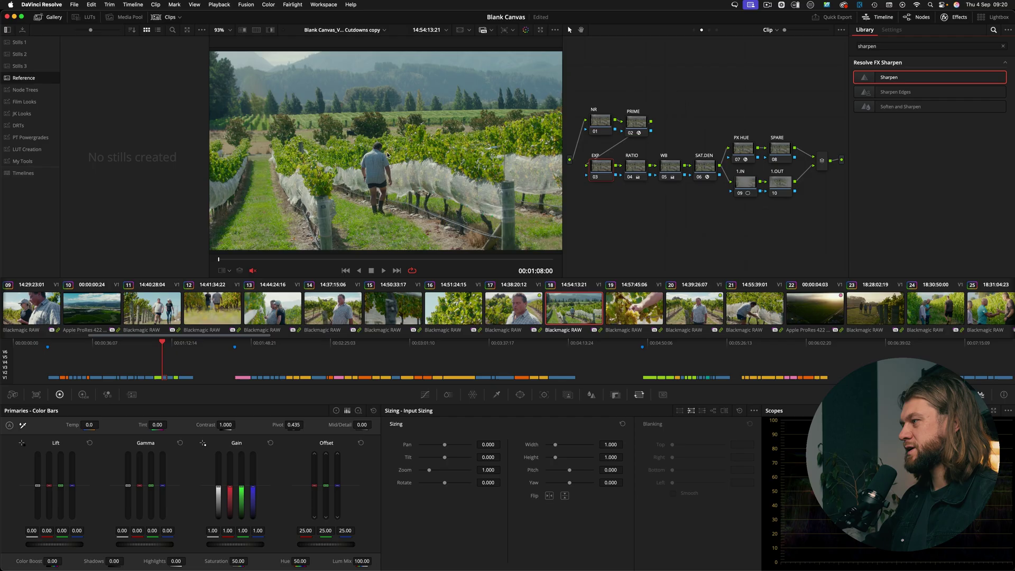
key("shift+apostrophe")
key("shift+apostrophe")
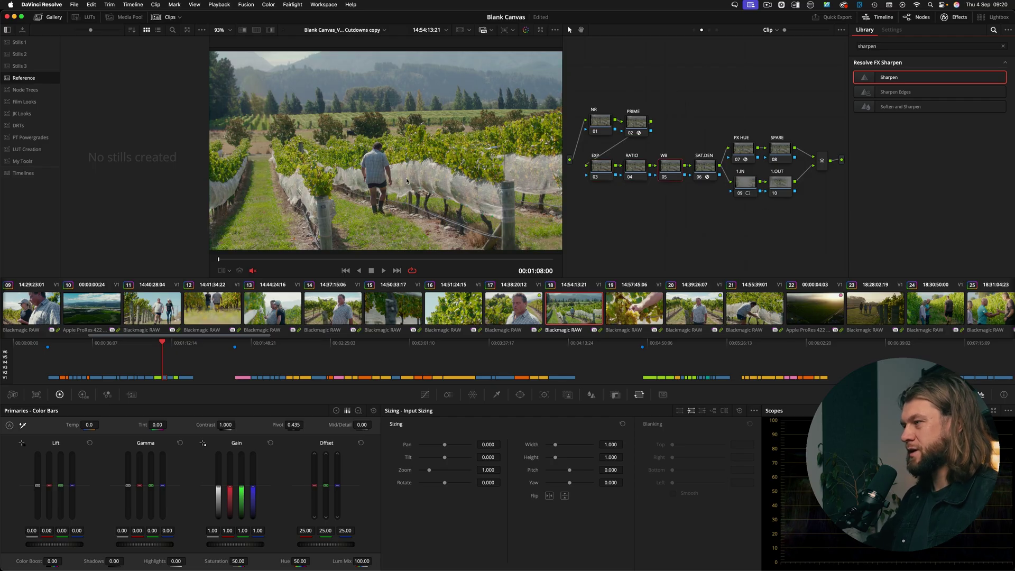
key("shift+apostrophe")
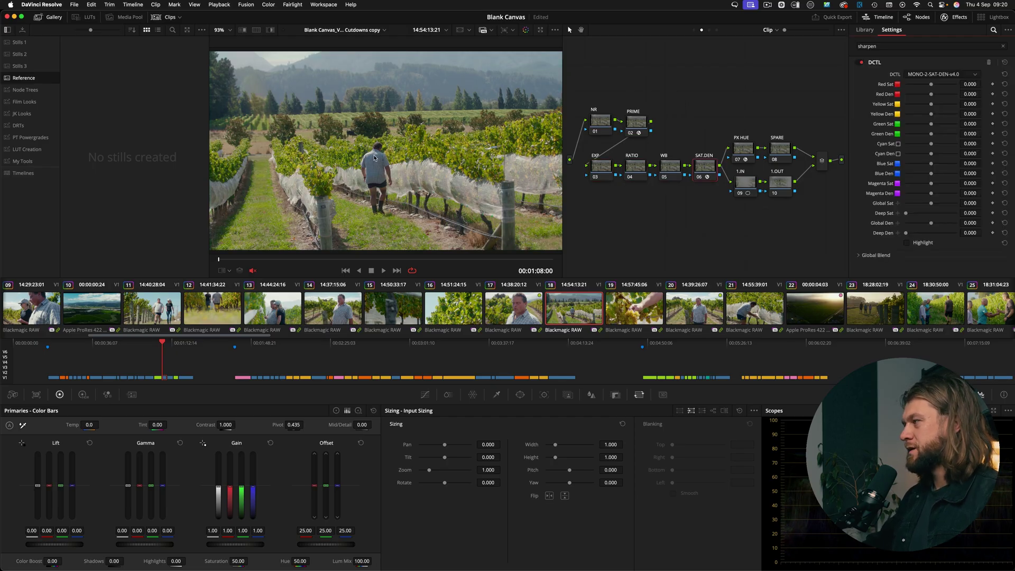
key("shift+apostrophe")
key("shift+apostrophe")
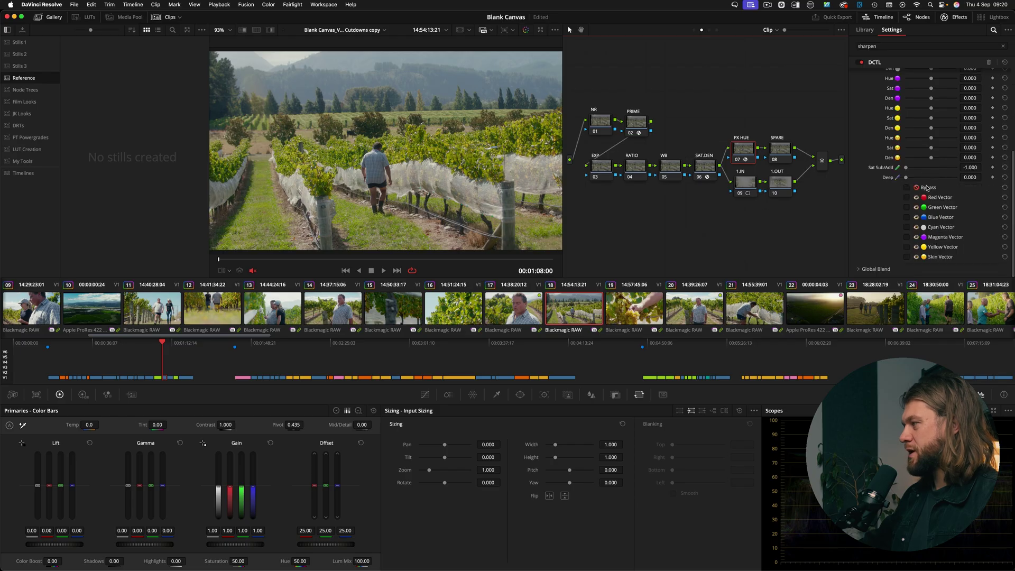
key("shift+apostrophe")
key("shift+apostrophe")
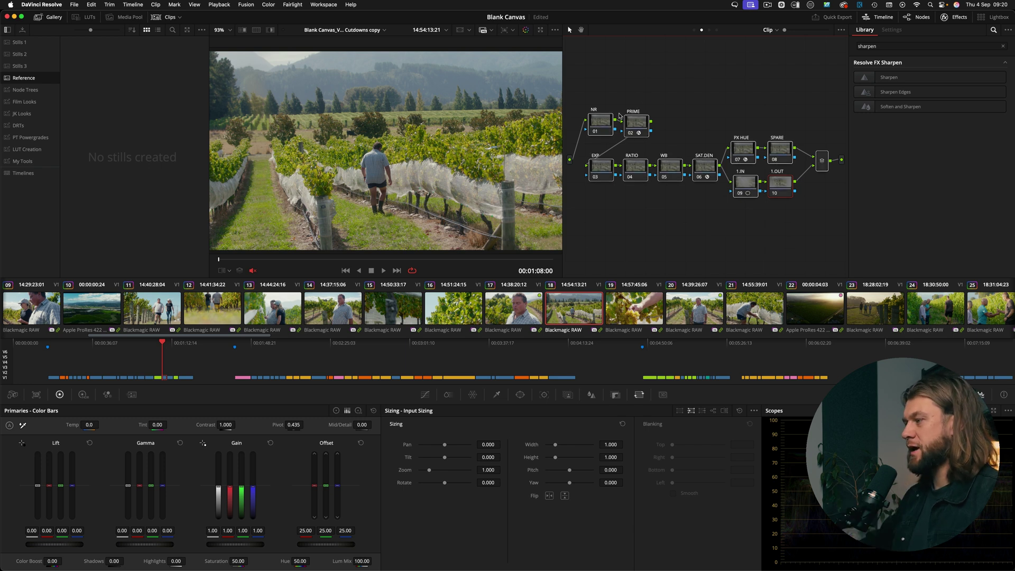
- Apply the ten-node grade to interview clip 17, check neighbouring clips, then switch to Finder
left_click(522, 304)
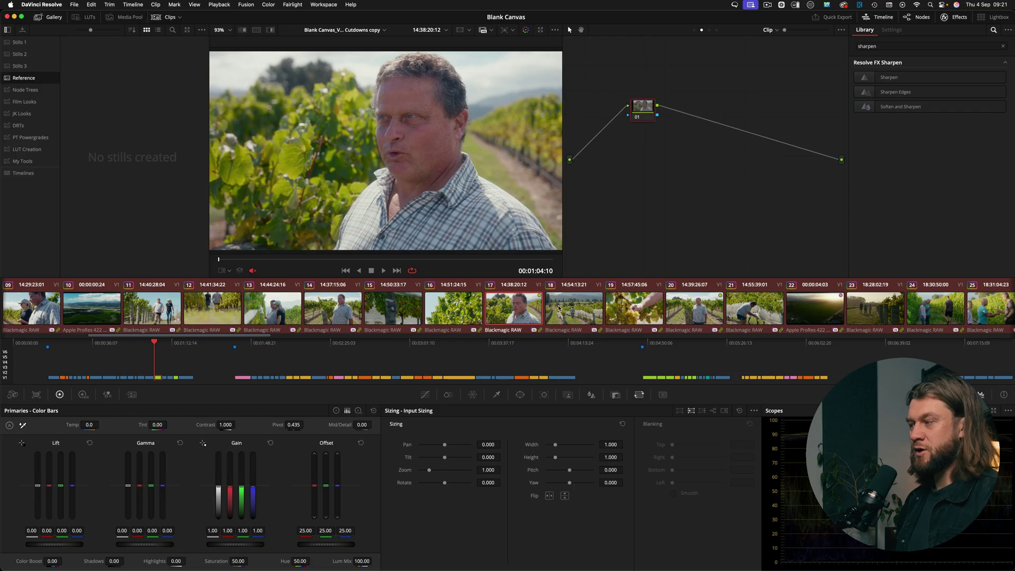
left_click(576, 311)
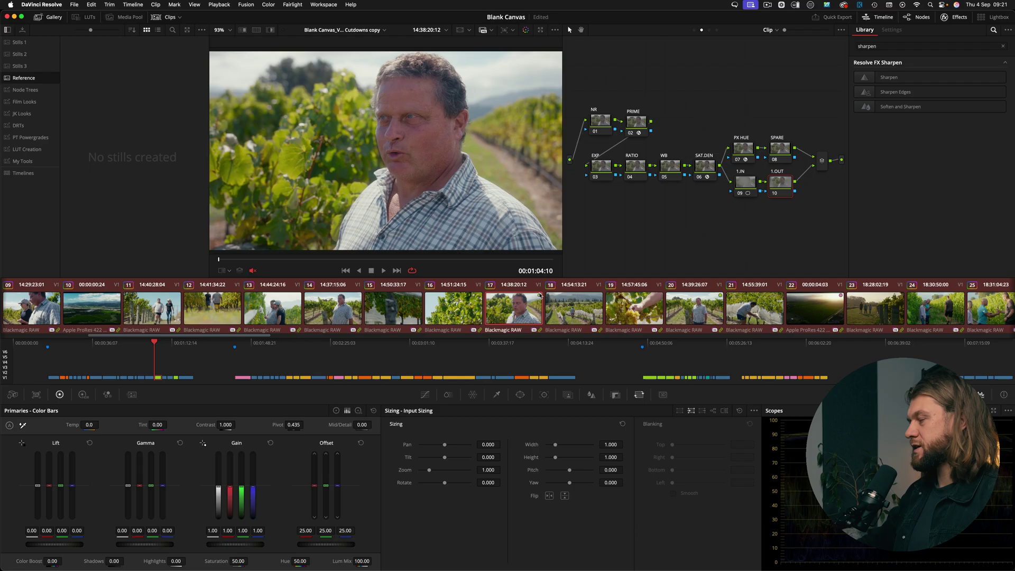
key("Up")
key("Up")
key("Up")
key("Up")
key("Up")
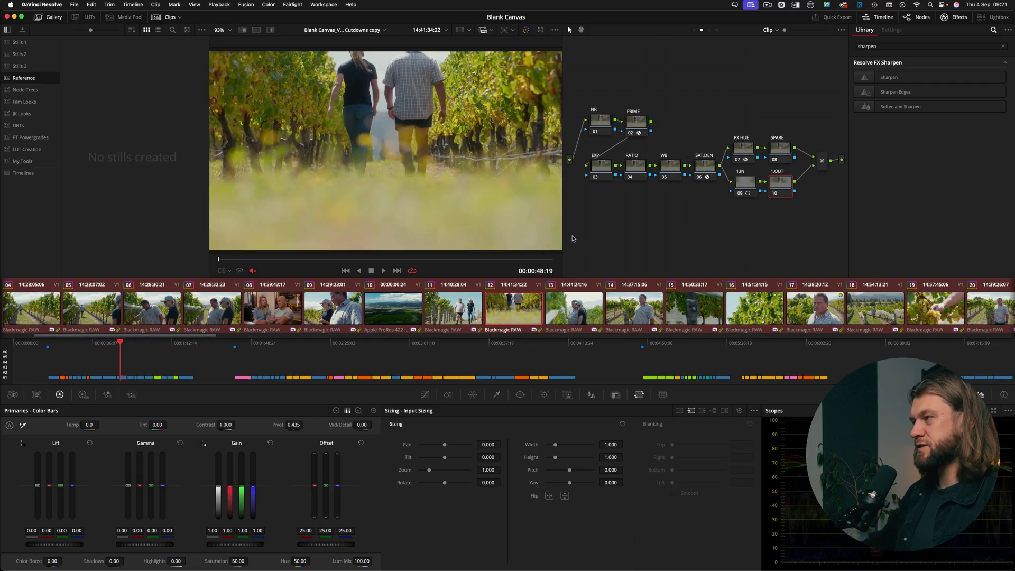
key("Down")
key("Down")
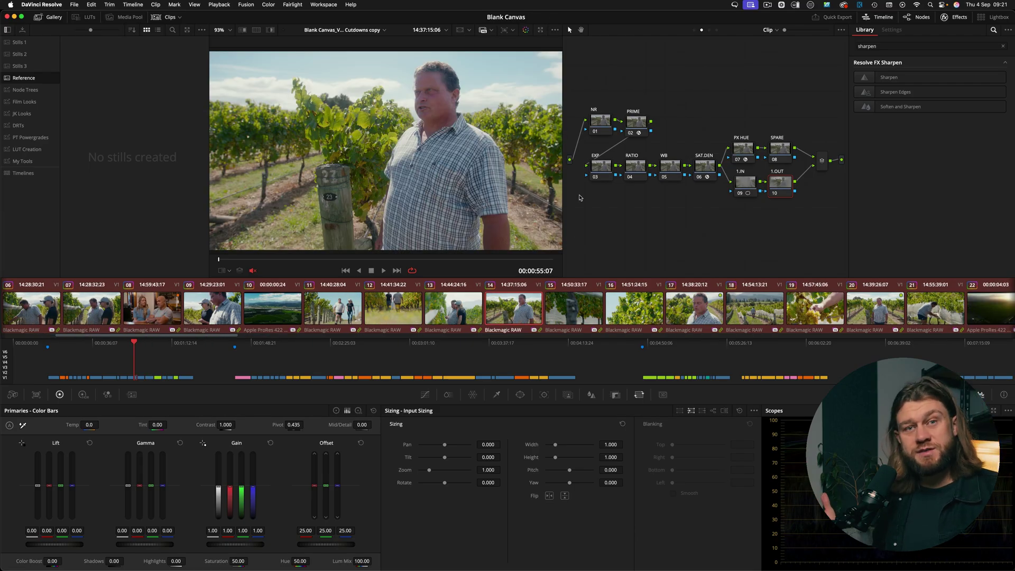
key("super+Tab")
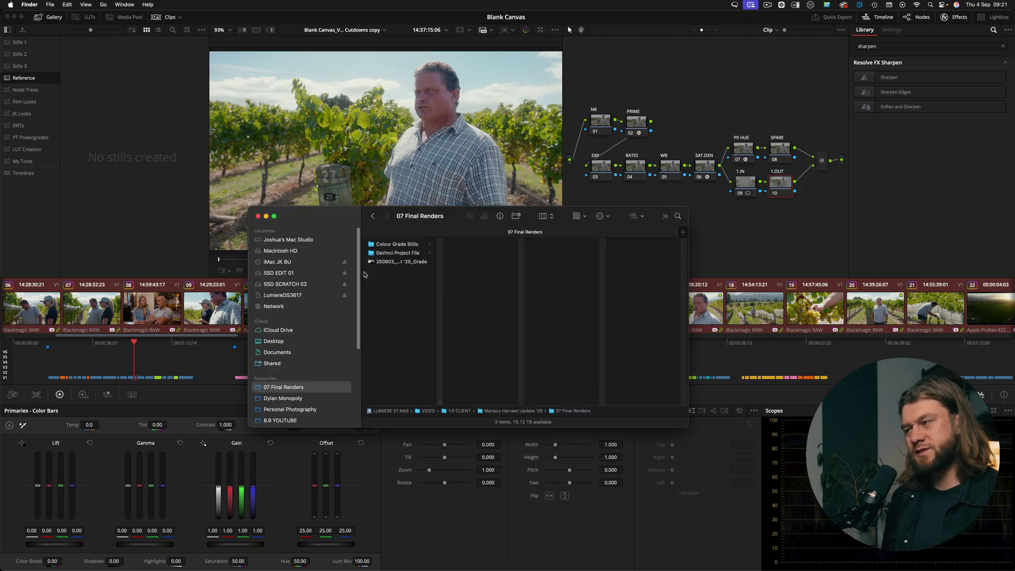
- Search for 'jpg' scoped to the Colour Grade Stills > Final Clip Grades folder
left_click(396, 244)
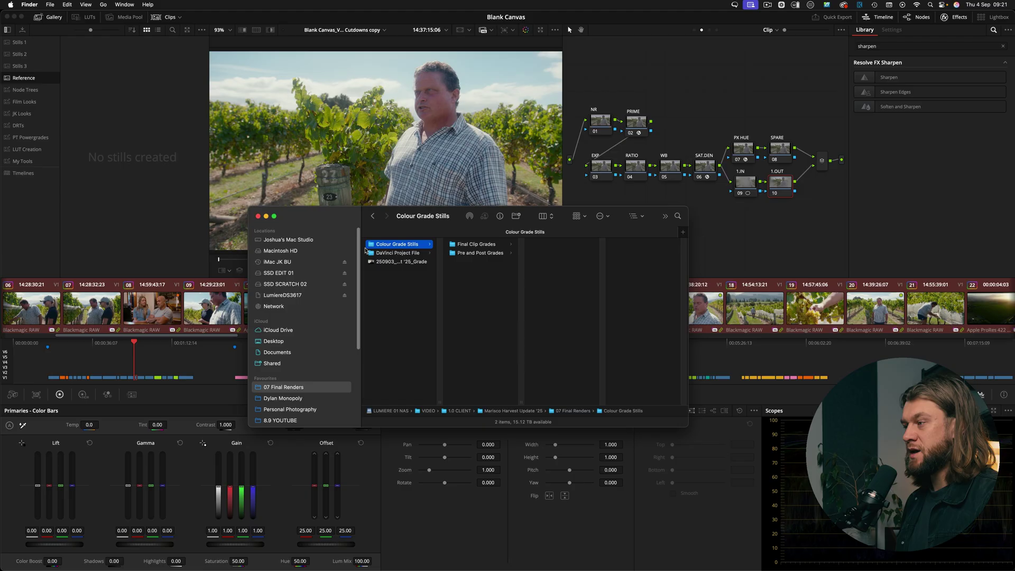
left_click(478, 245)
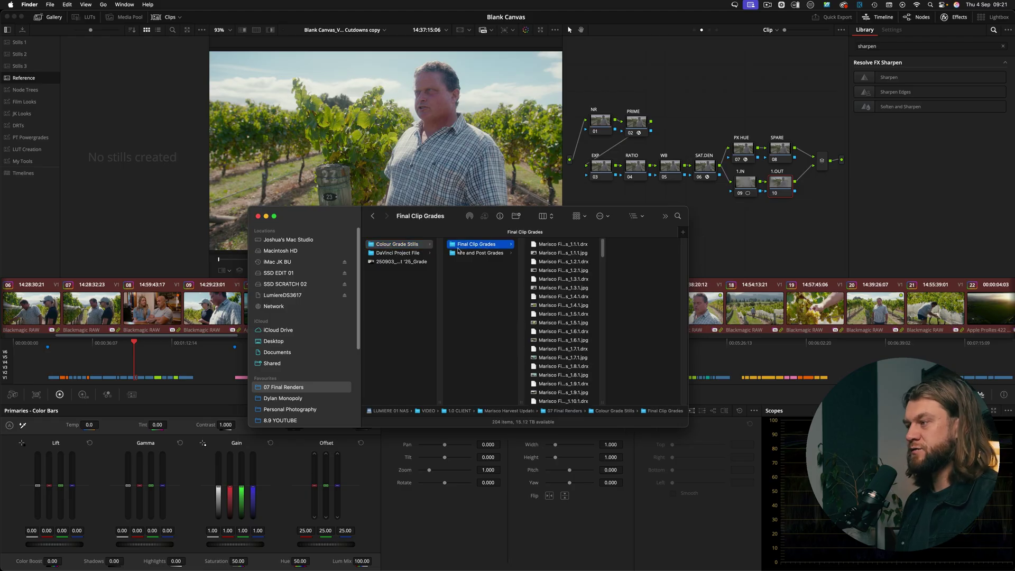
left_click(678, 216)
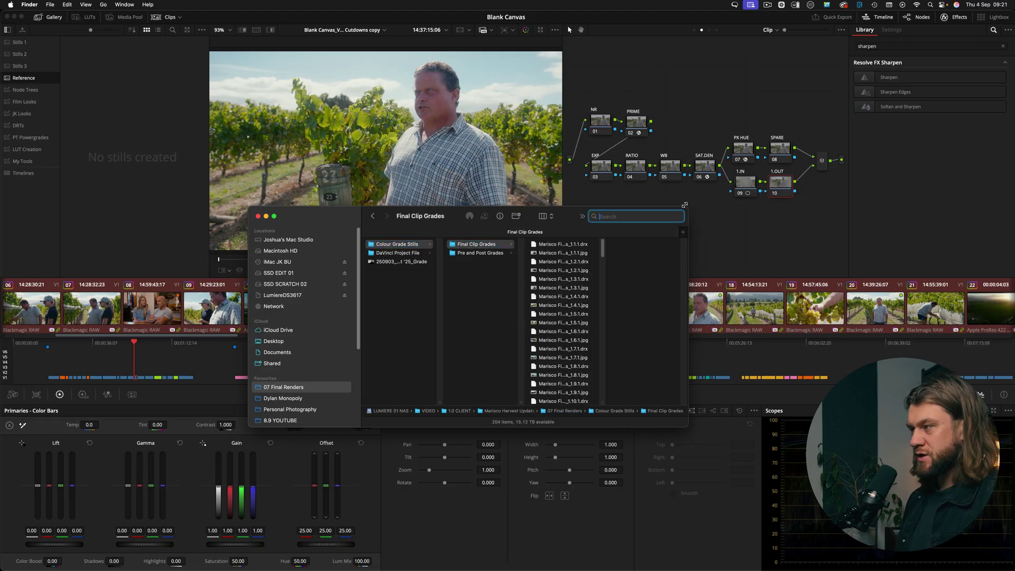
type("jpg")
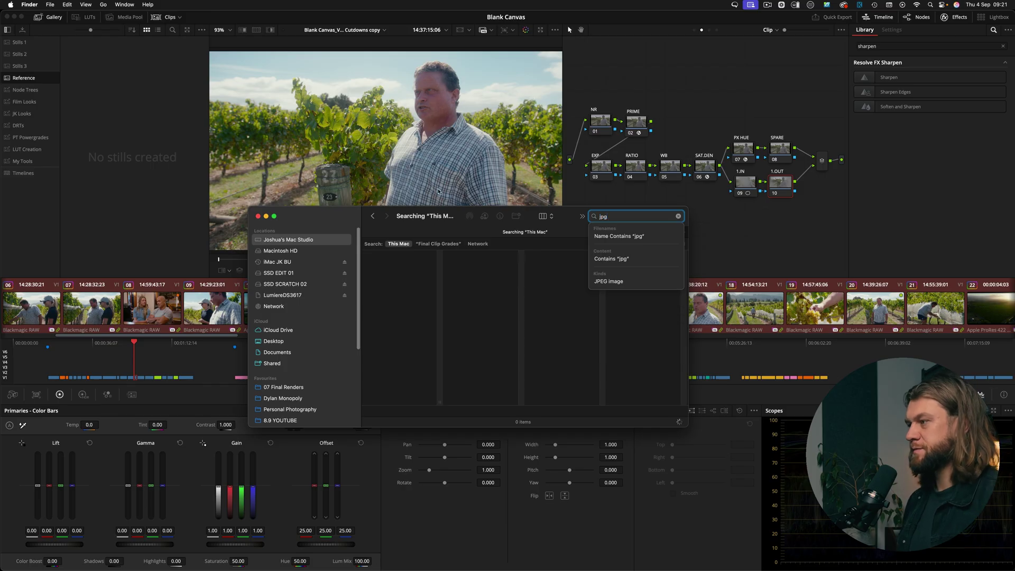
left_click(439, 243)
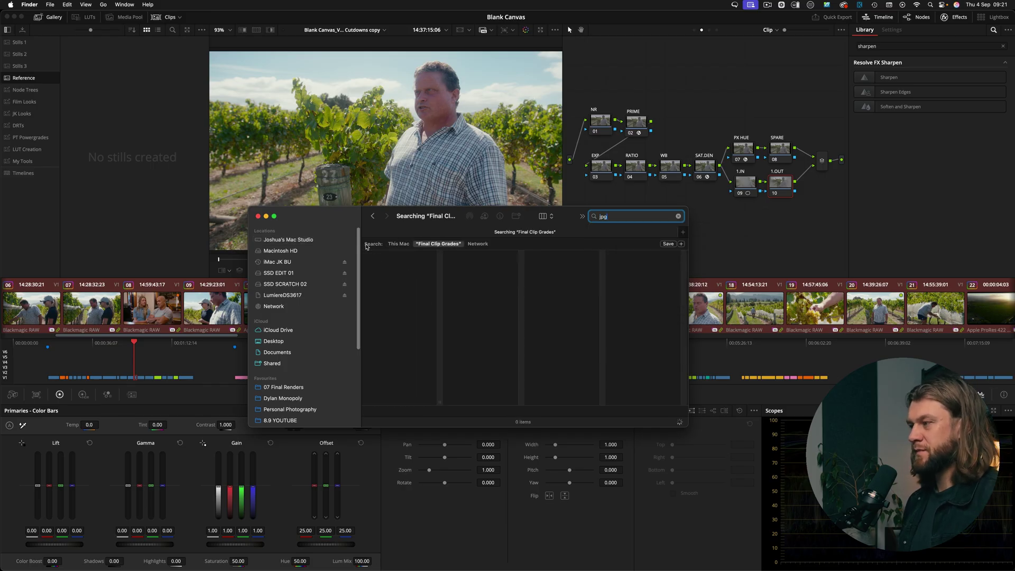
- Select all 102 found JPG stills and drop them into the Resolve gallery
left_click(391, 286)
key("super+a")
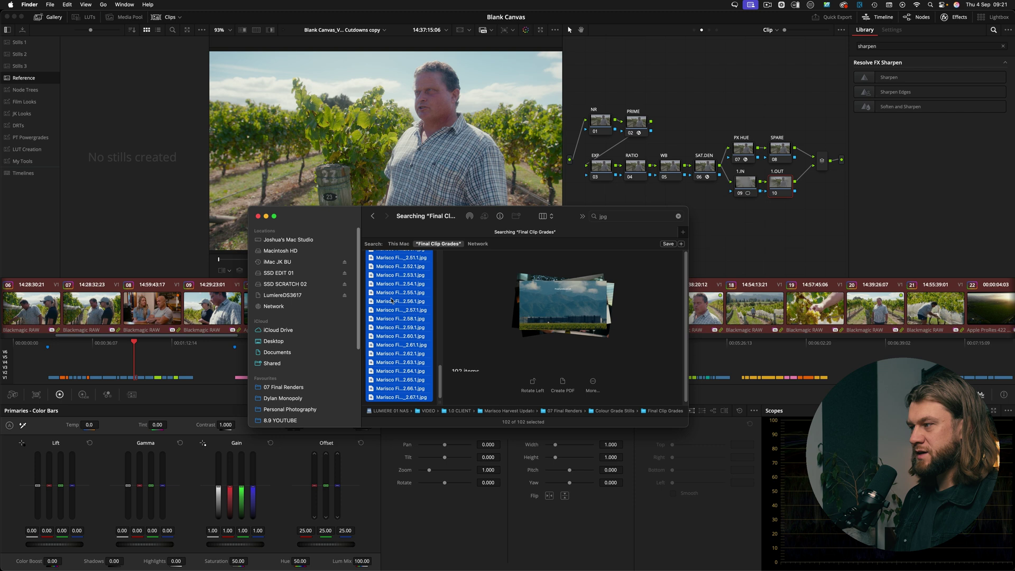
left_click_drag(141, 132, 120, 120)
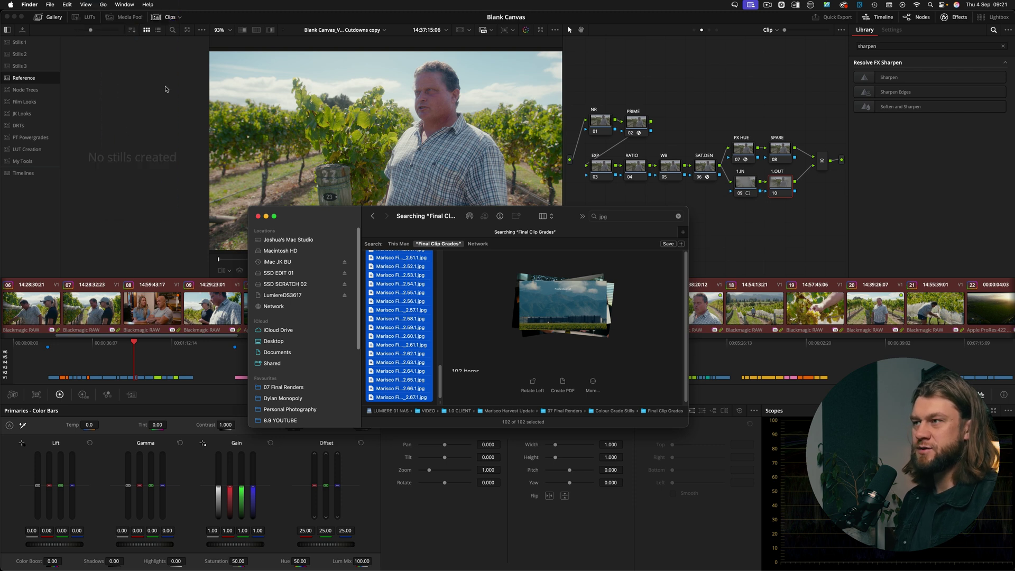
left_click(134, 220)
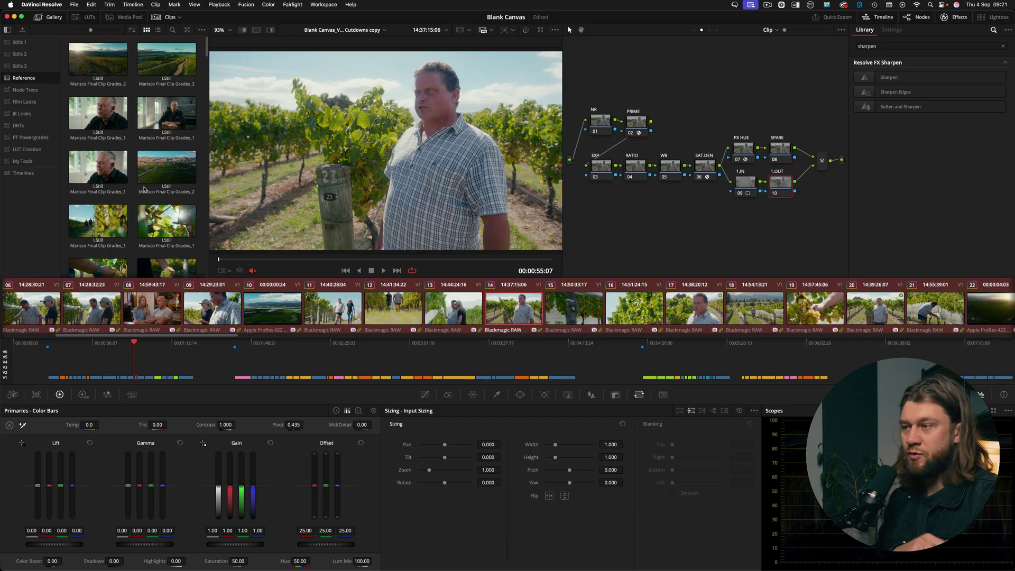
- Split-wipe the interview clip against the imported stills, stepping through references like hand-with-grapes
left_click(143, 238)
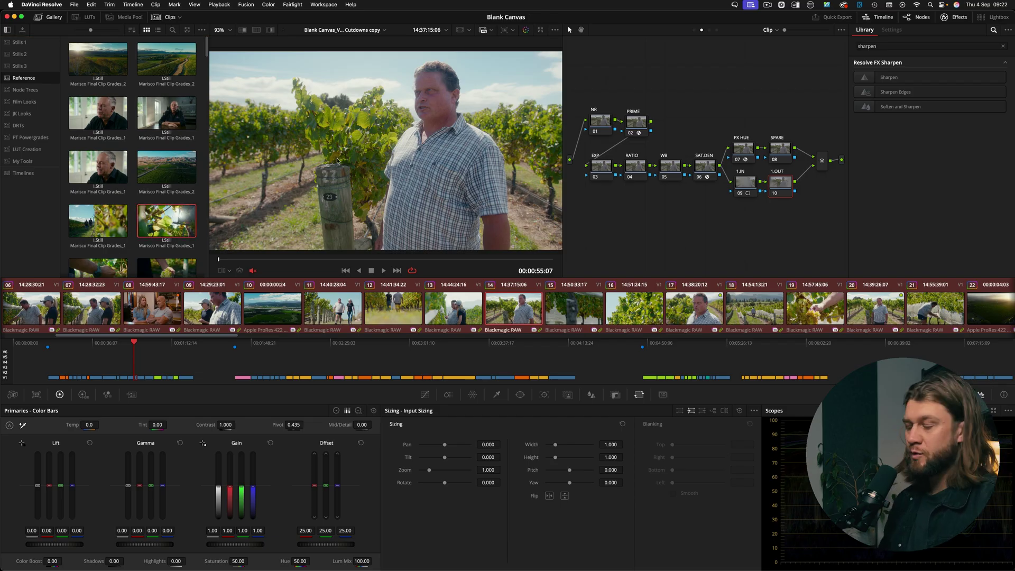
key("super+w")
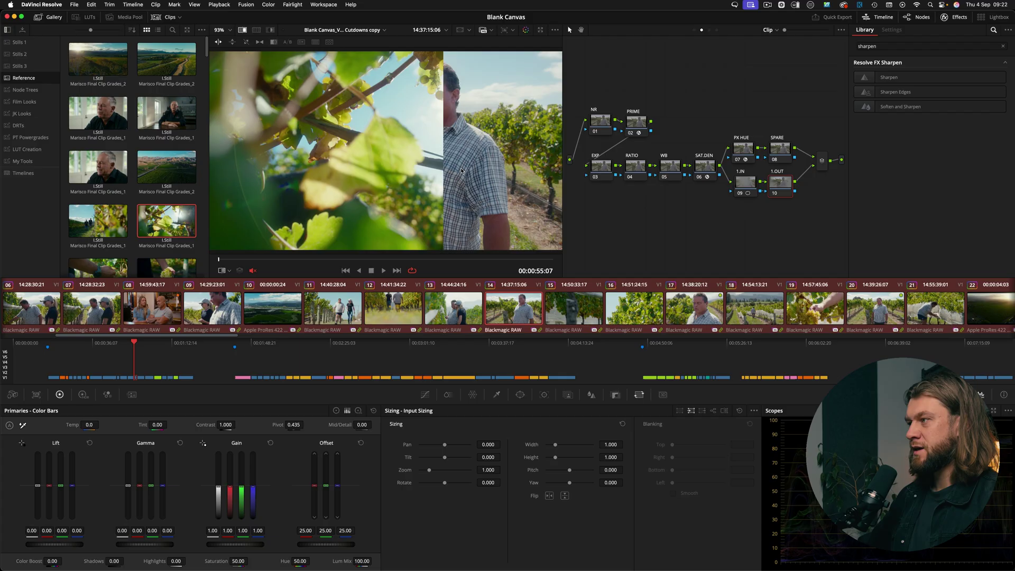
left_click_drag(461, 170, 393, 179)
scroll(132, 158, "down", 2)
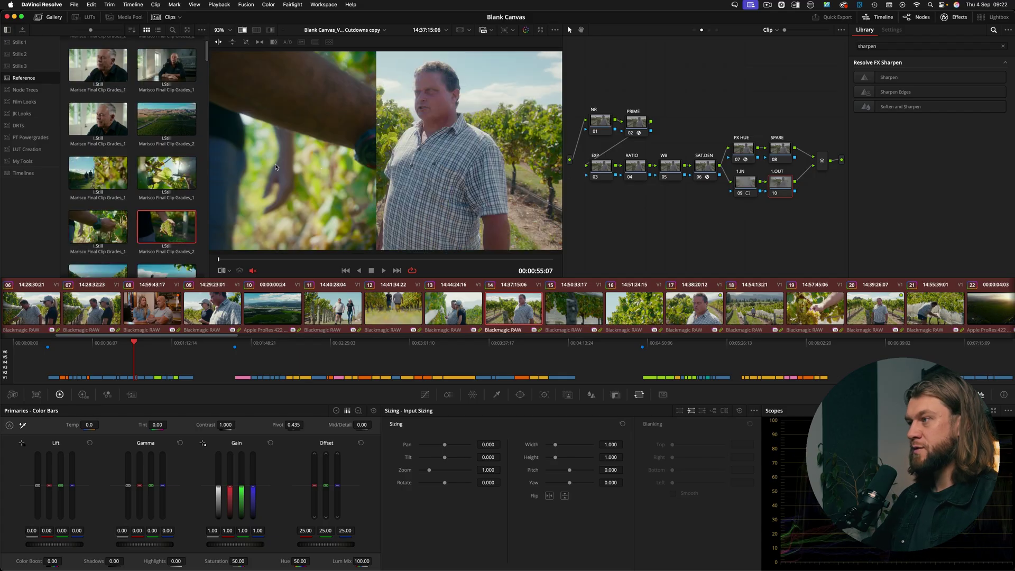
key("super+alt+Left")
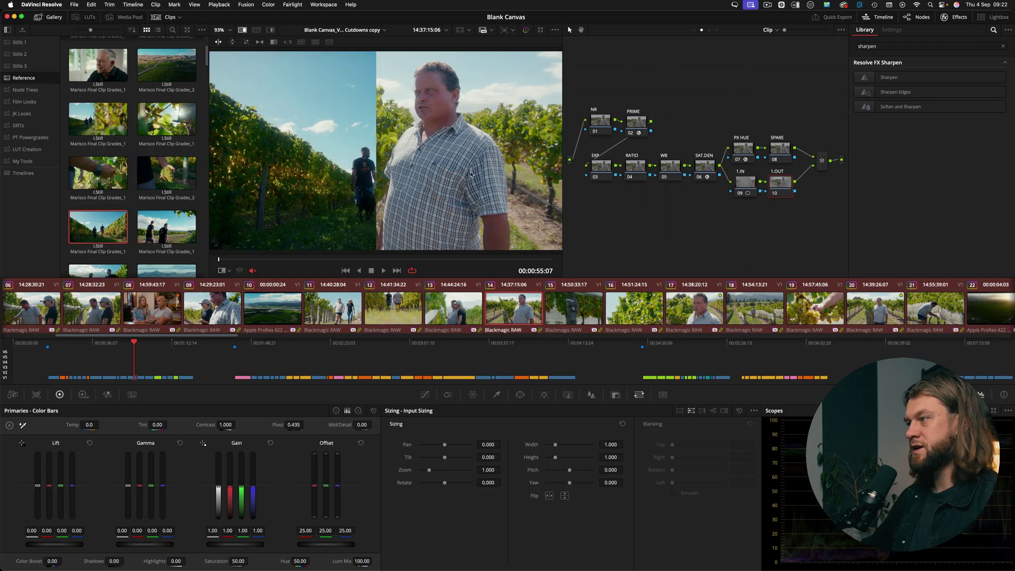
key("super+alt+Left")
key("super+alt+Right")
key("super+alt+Right")
key("super+alt+Right")
key("super+alt+Right")
key("super+alt+Right")
key("super+alt+Right")
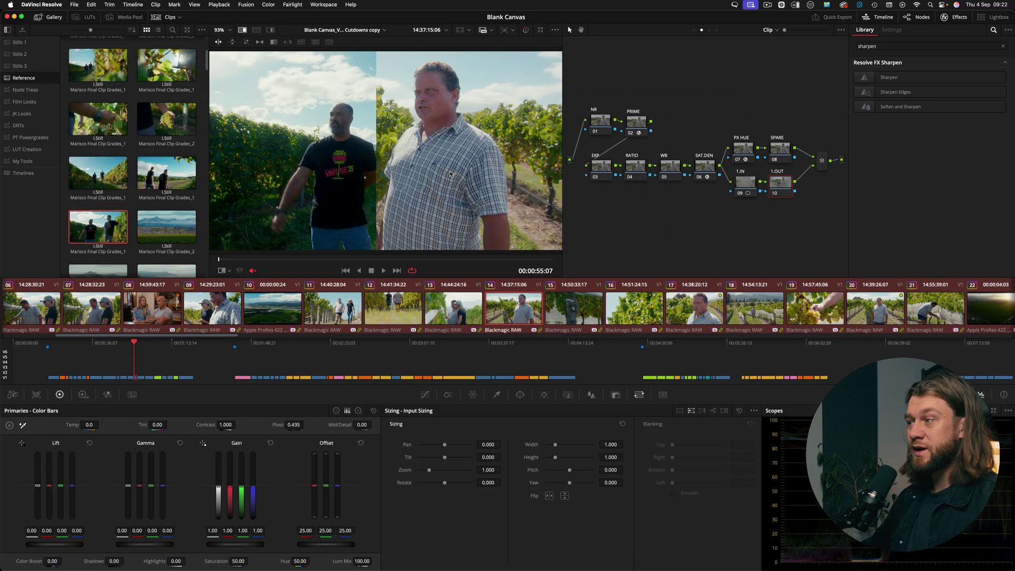
key("super+alt+Right")
key("super+alt+Right")
key("super+alt+Right")
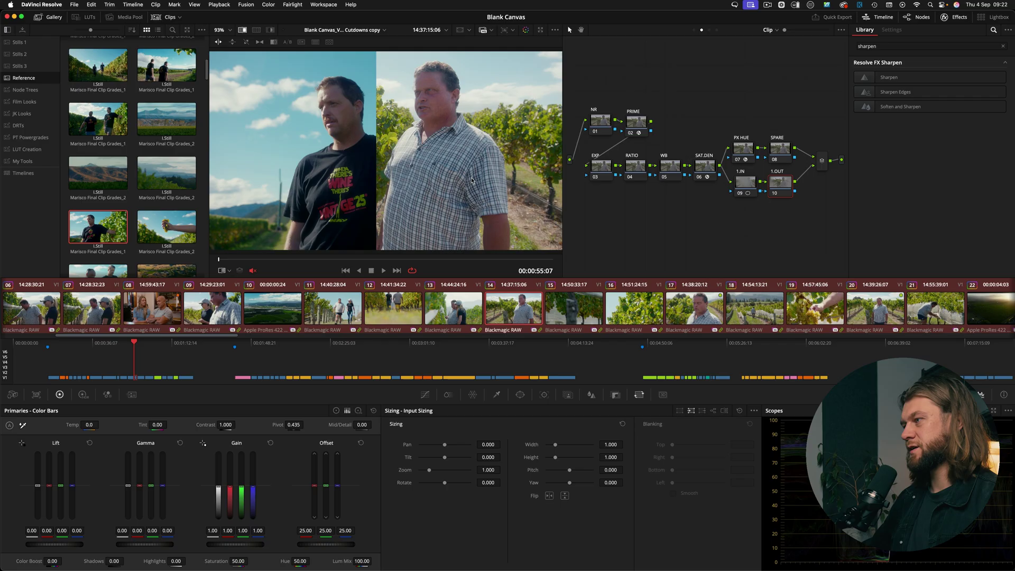
key("super+alt+Left")
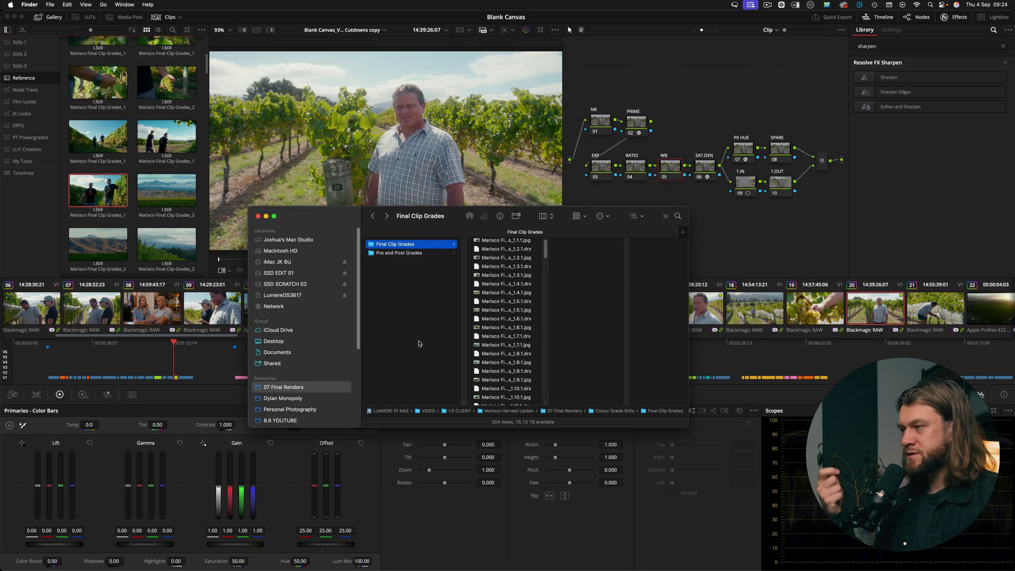
- Scroll the Finder columns over the exported stills, then close the Finder window
scroll(497, 349, "left", 5)
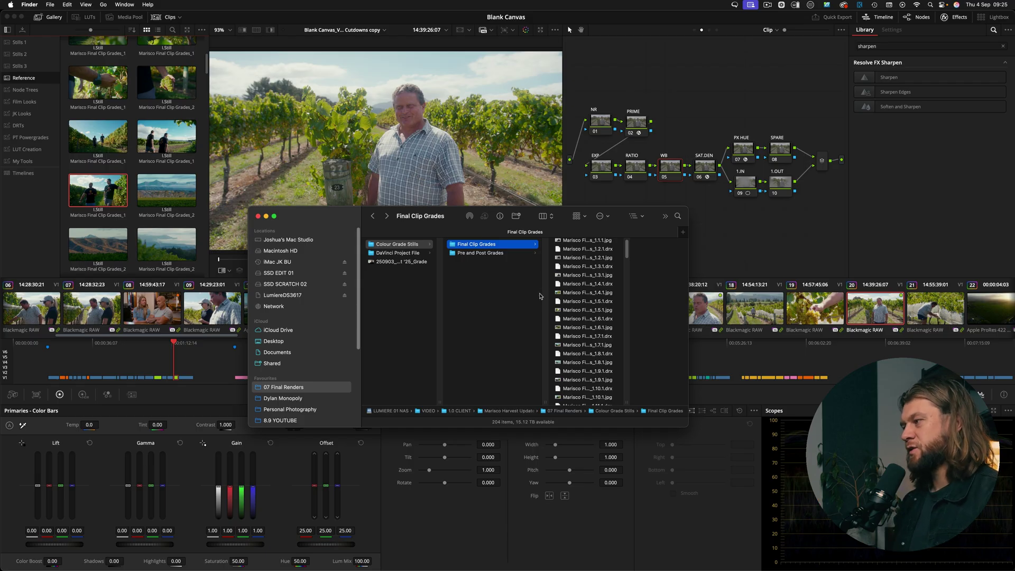
left_click(654, 79)
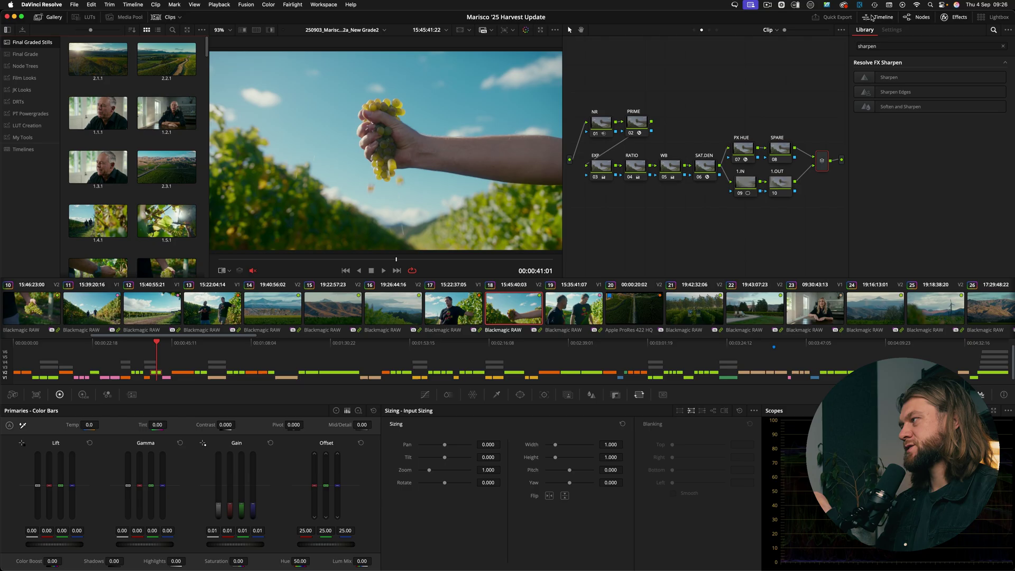
- Hide the timeline and add a PowerGrade album named 'Look Development'
left_click(870, 17)
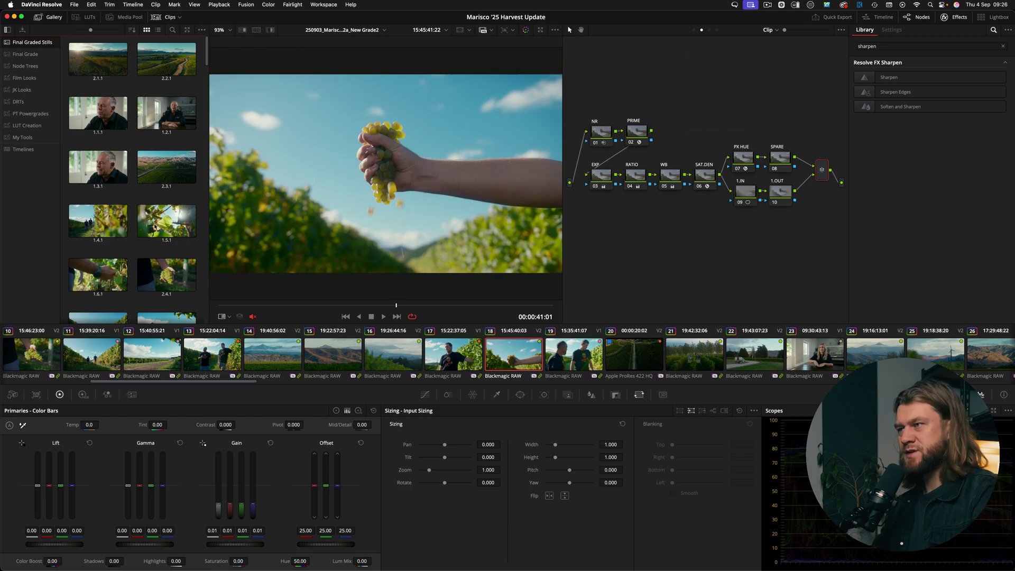
left_click(23, 137)
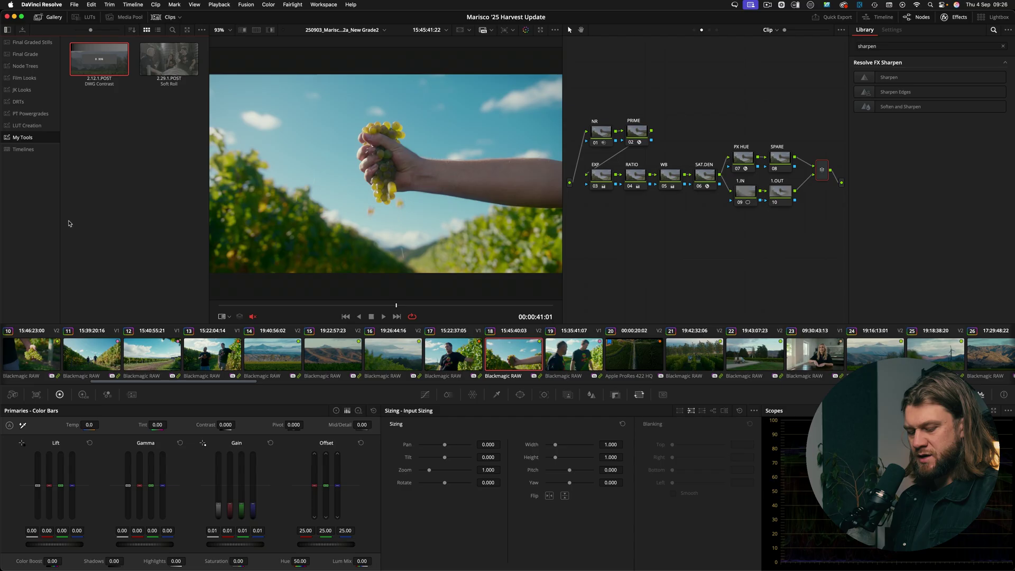
right_click(30, 216)
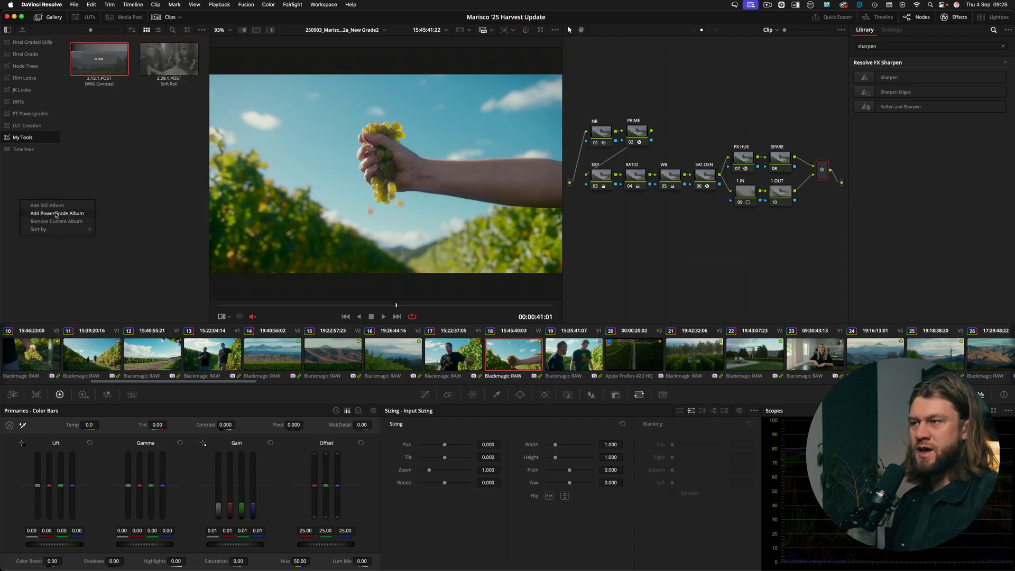
left_click(56, 214)
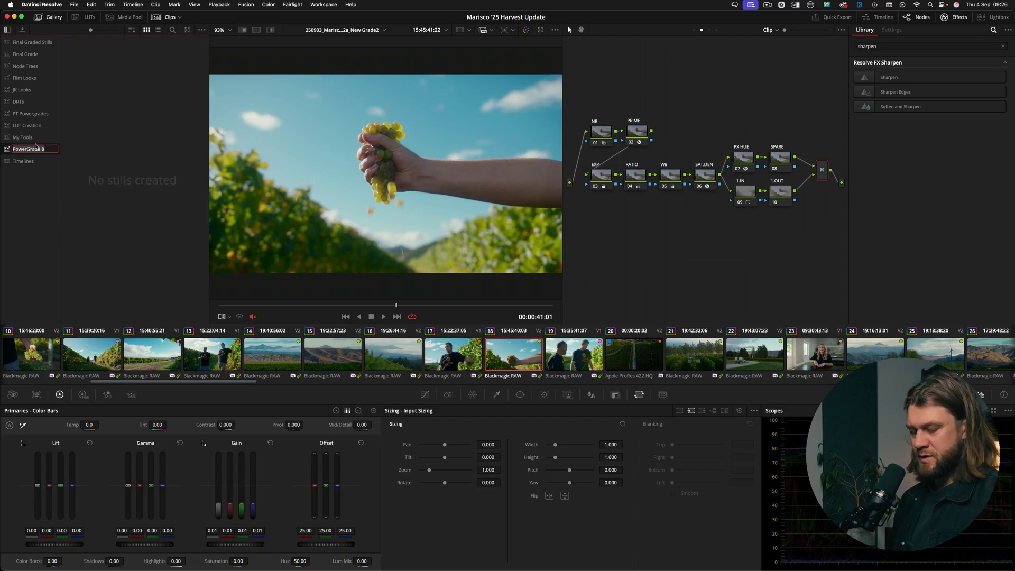
type("Loo")
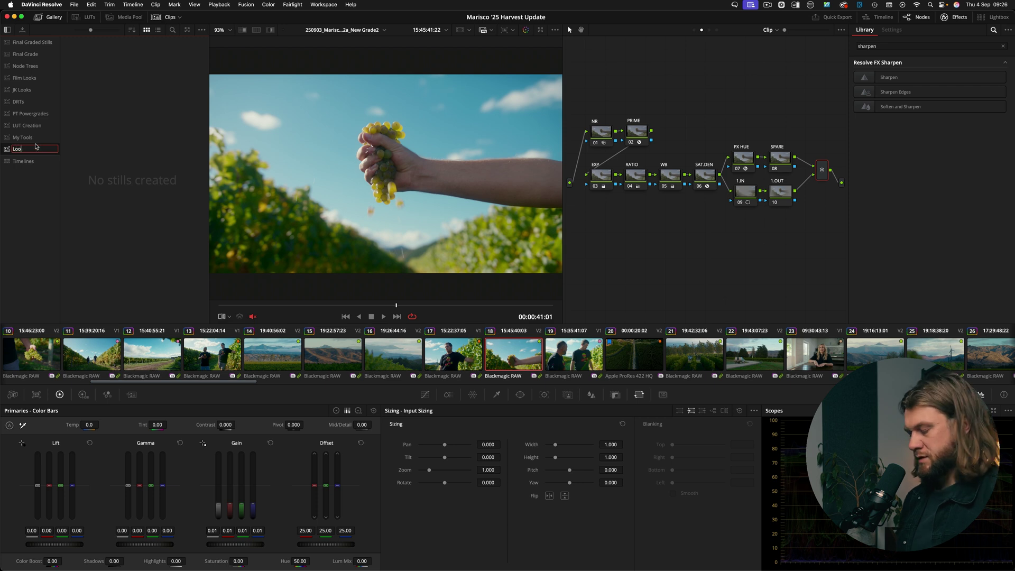
type("k Development")
key("Return")
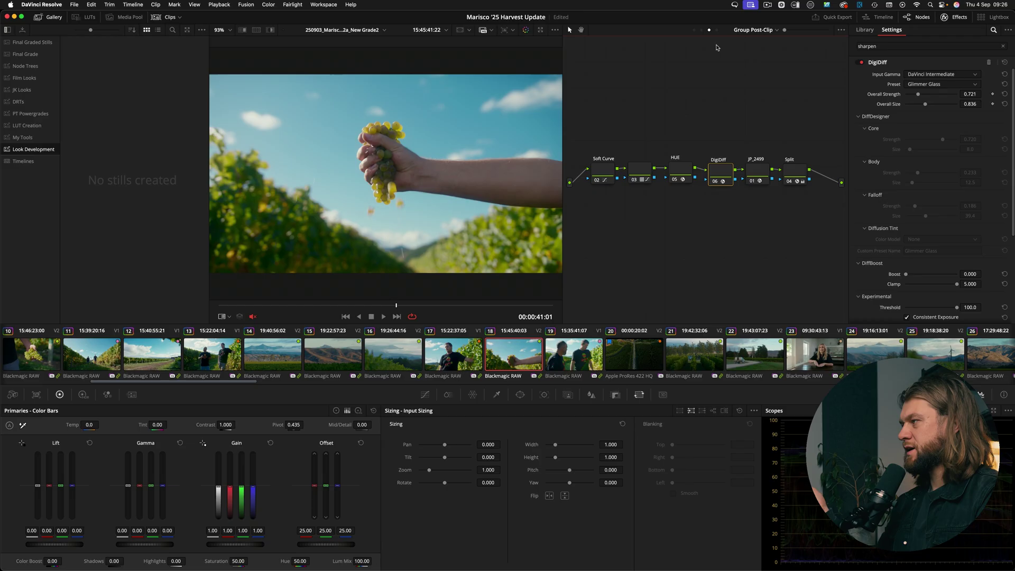
- Grab a still of the current grade labelled 'Marisco Grade' and open the Project Manager
right_click(363, 165)
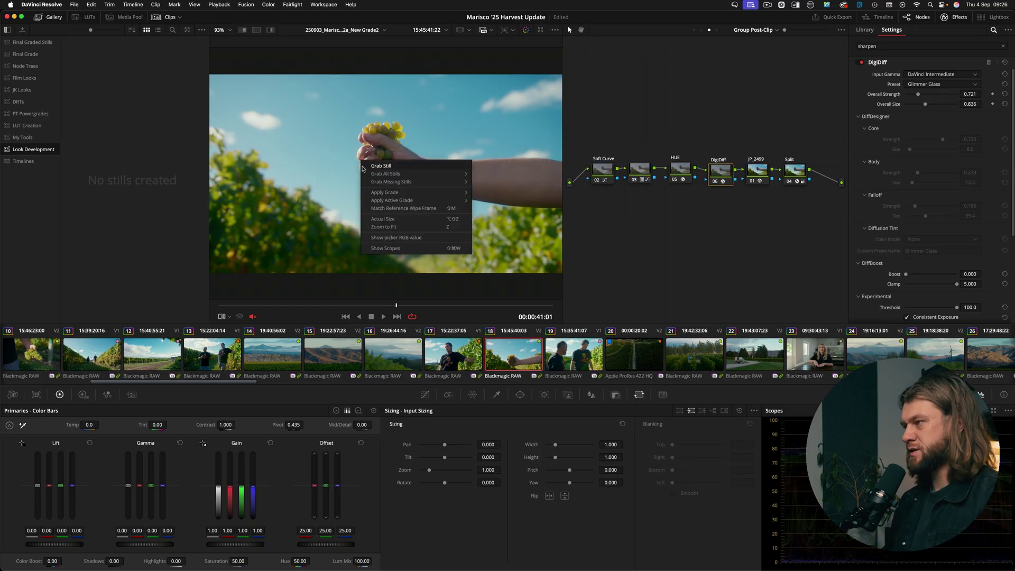
left_click(381, 166)
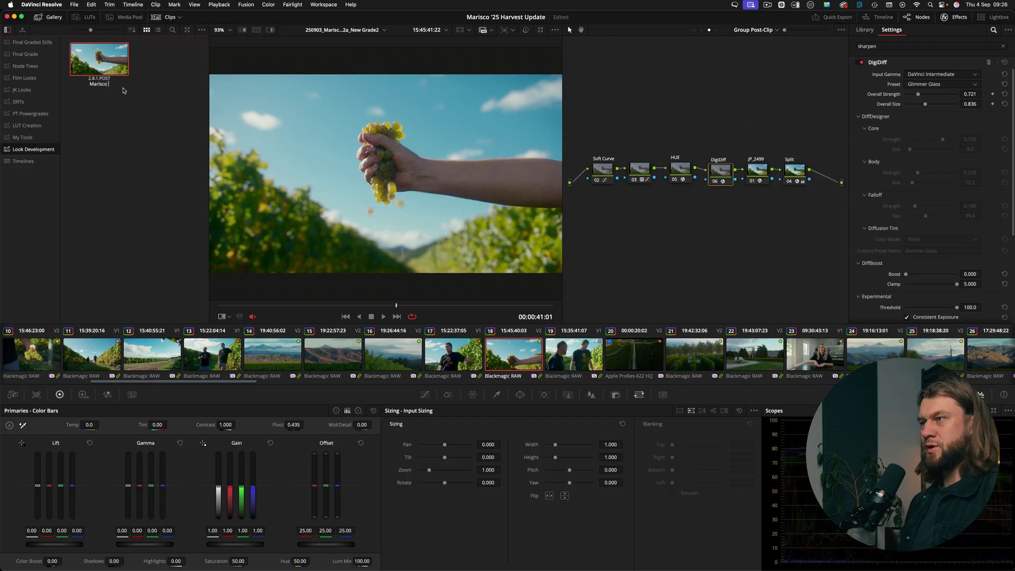
type("Grade")
key("Return")
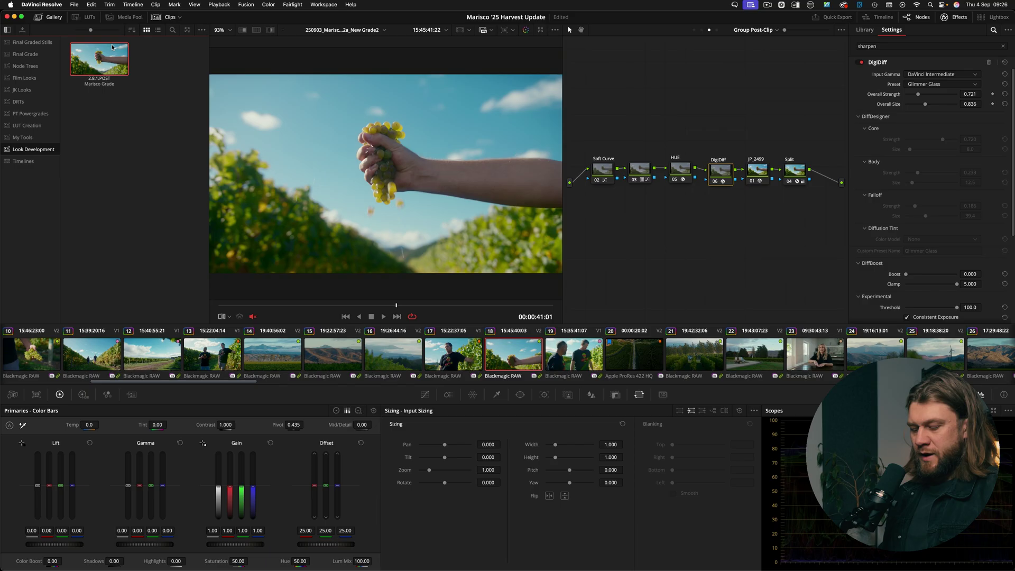
key("shift+1")
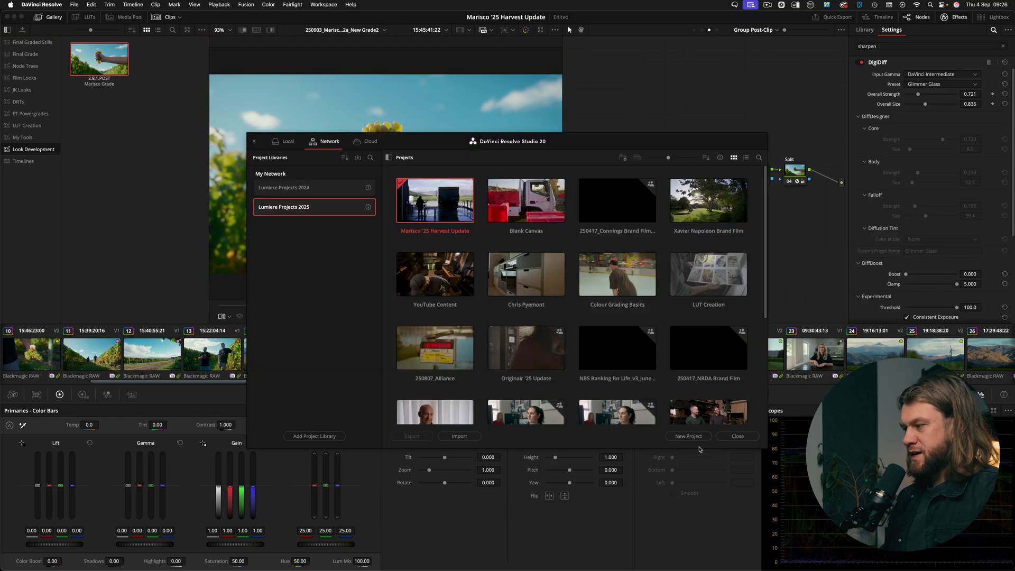
- Close the Project Manager, returning to the group post-clip grade with DigiDiff Glimmer Glass
left_click(738, 436)
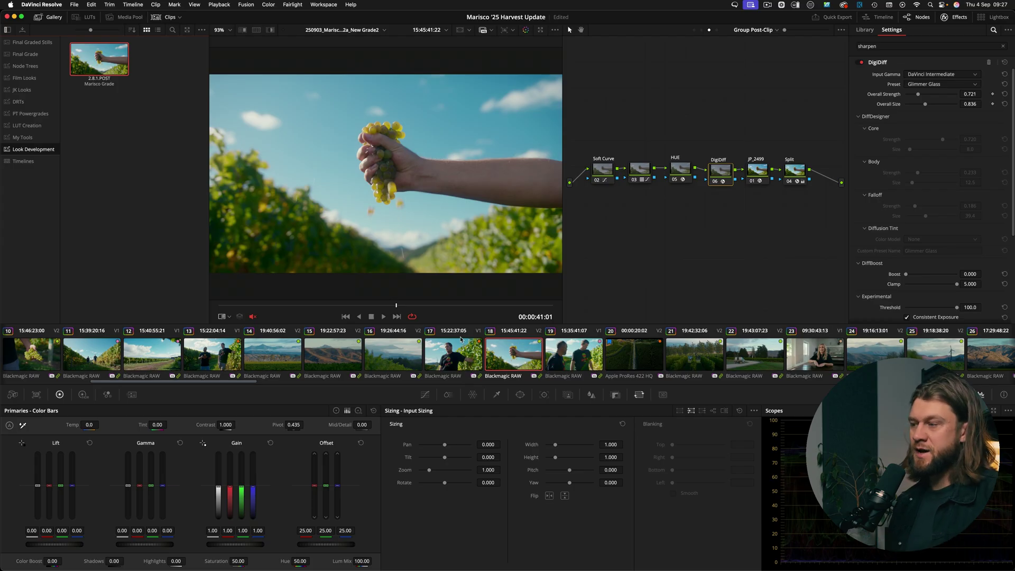
- Toggle the JP_2499, Split and HUE nodes on and off to compare their effect
key("super+Tab")
left_click_drag(306, 225, 317, 225)
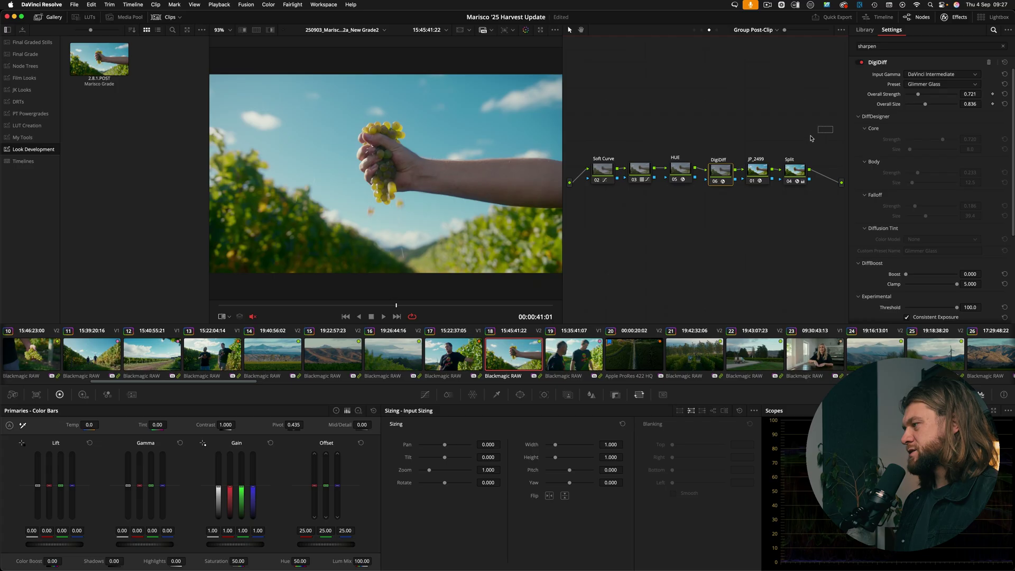
left_click(757, 169)
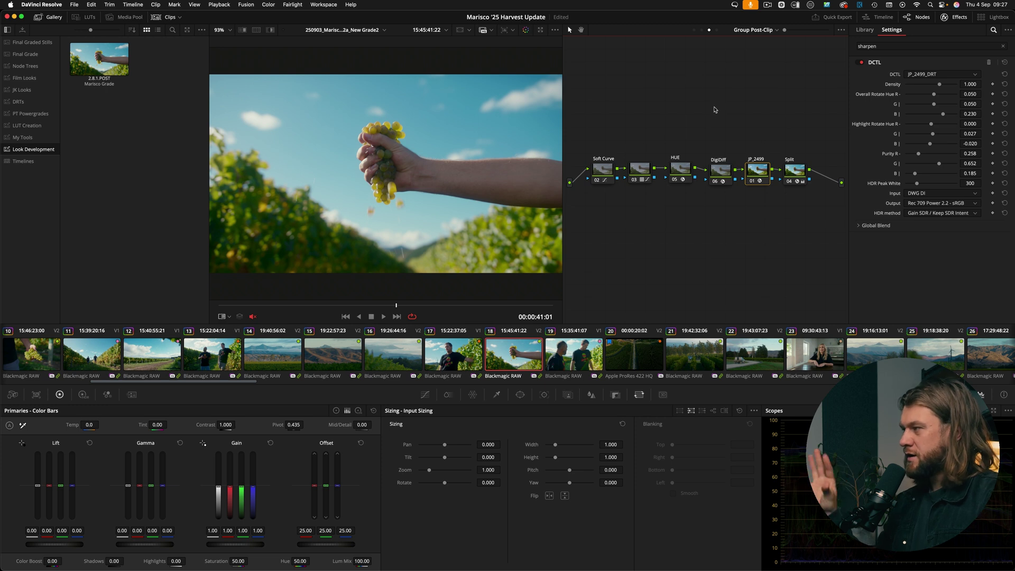
left_click_drag(746, 128, 821, 206)
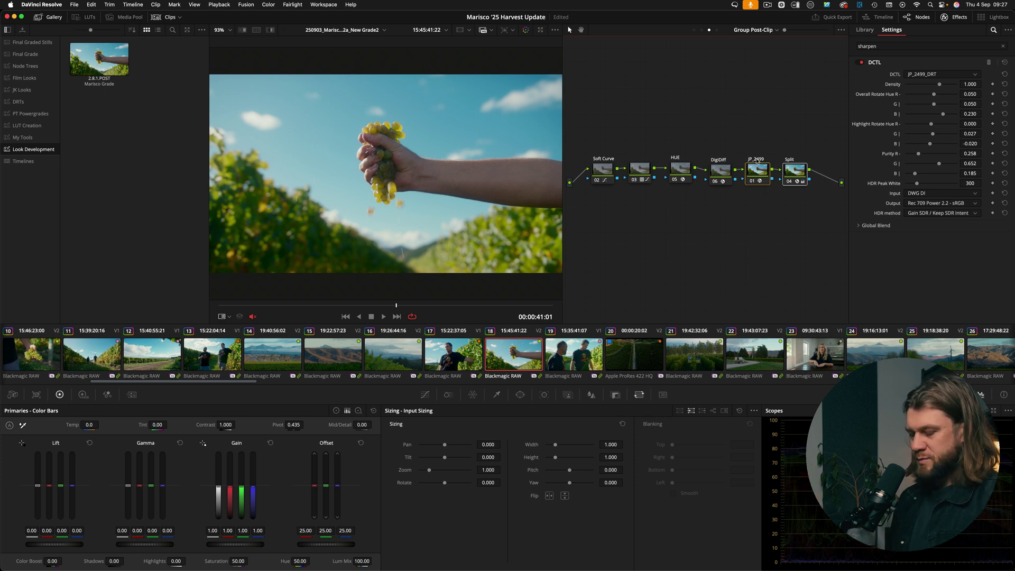
key("super+d")
key("super+d")
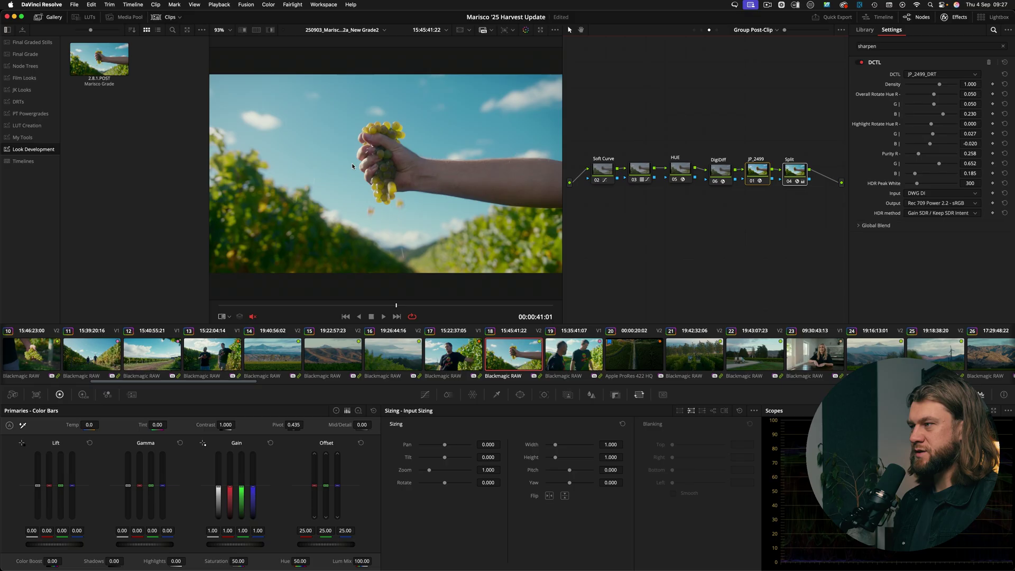
left_click(795, 172)
key("super+d")
key("super+d")
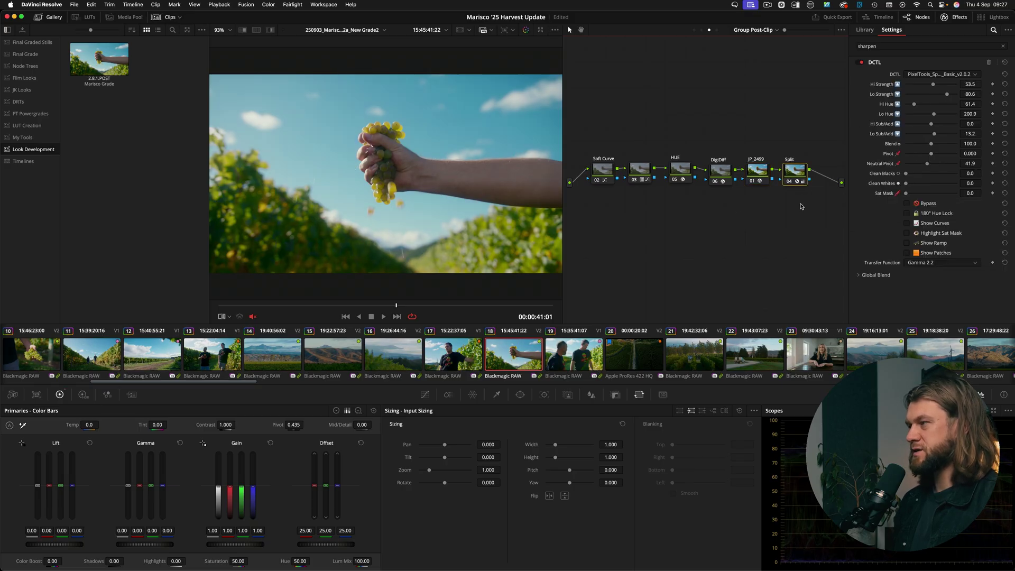
key("super+d")
key("super+d")
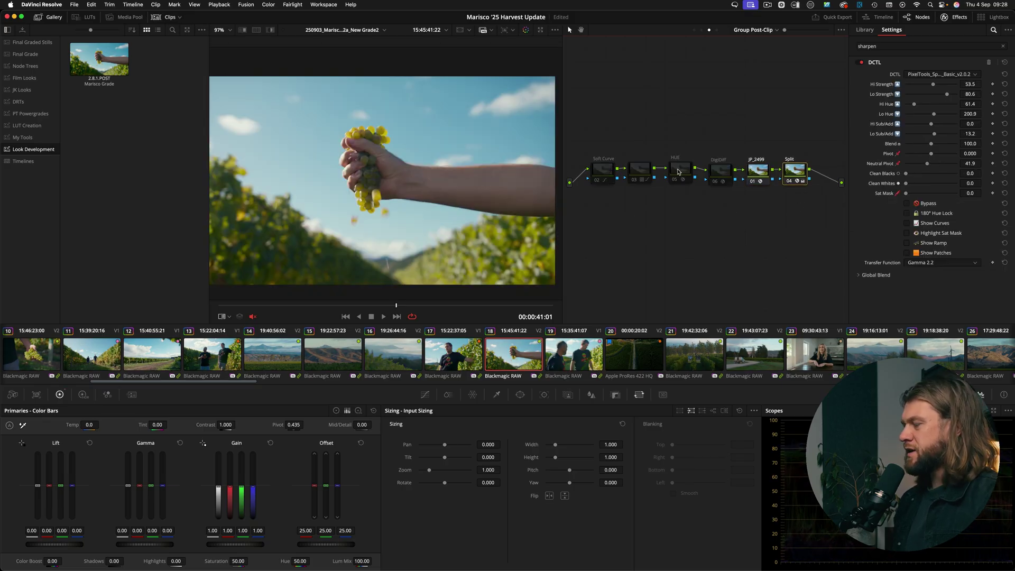
left_click(687, 181)
key("super+d")
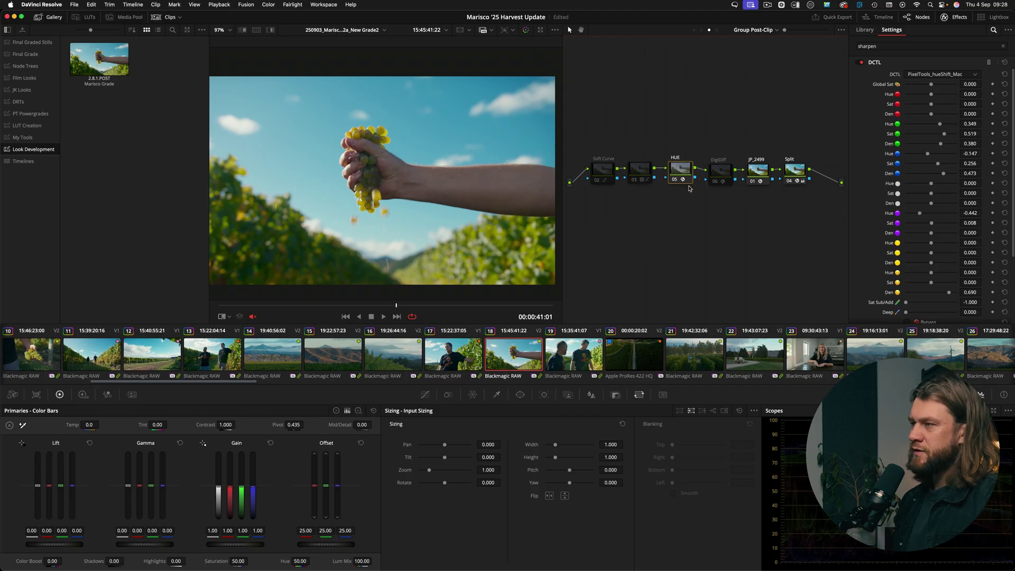
key("super+d")
key("super+d")
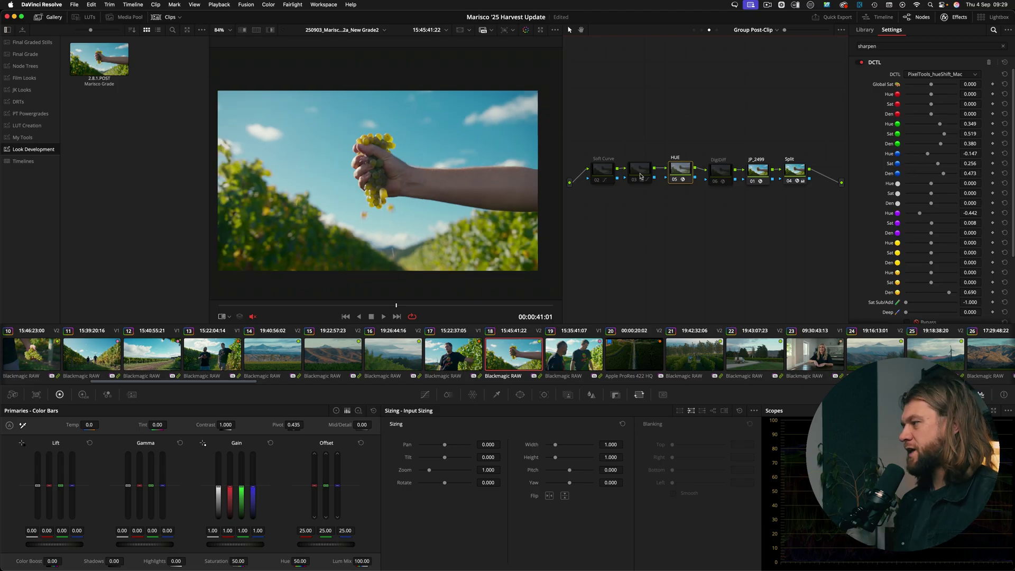
- Browse clips 17 and 13, then return to the grapes shot, clip 18
left_click(640, 169)
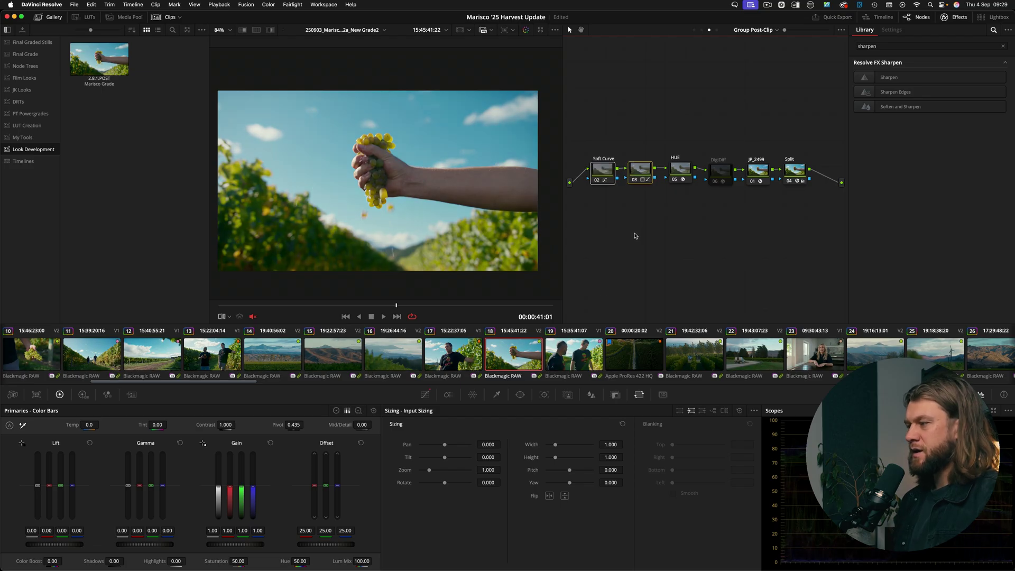
left_click(433, 362)
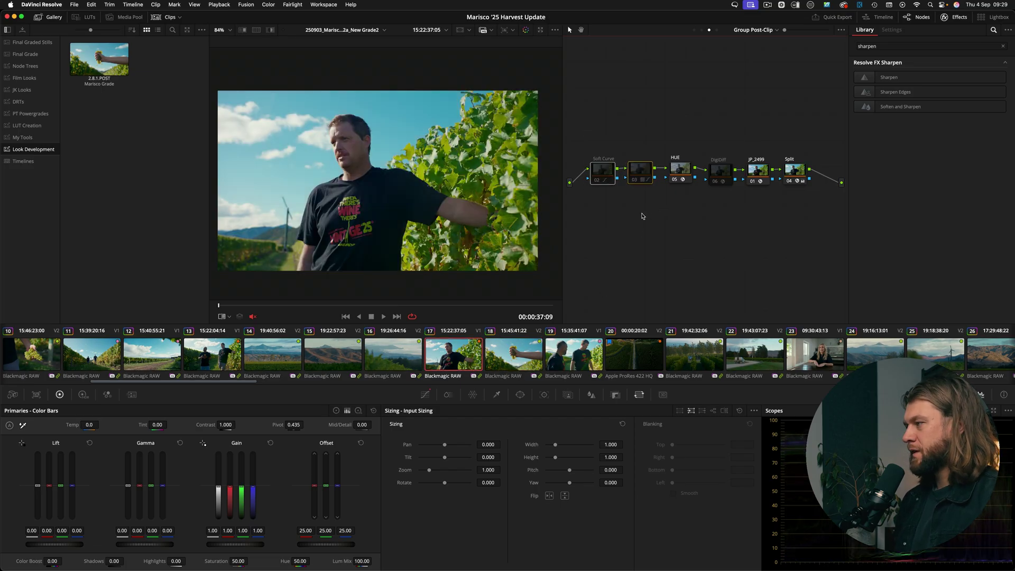
scroll(432, 210, "up", 3)
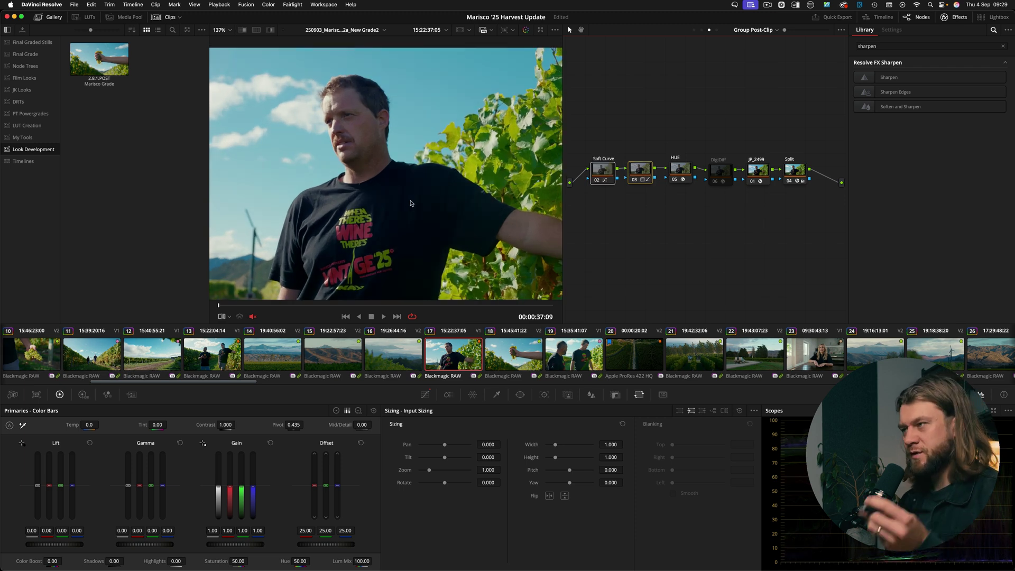
left_click(193, 372)
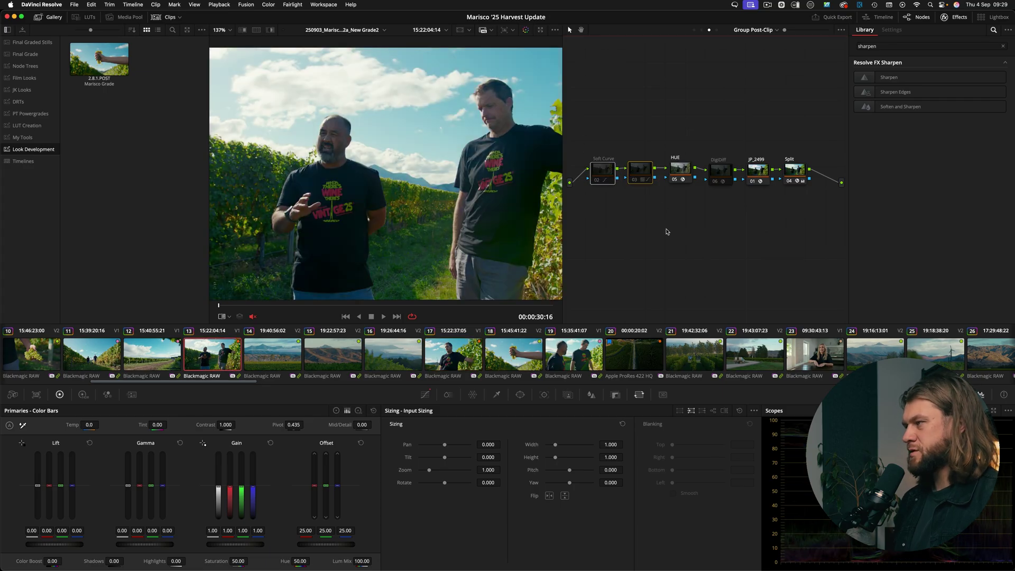
left_click(510, 353)
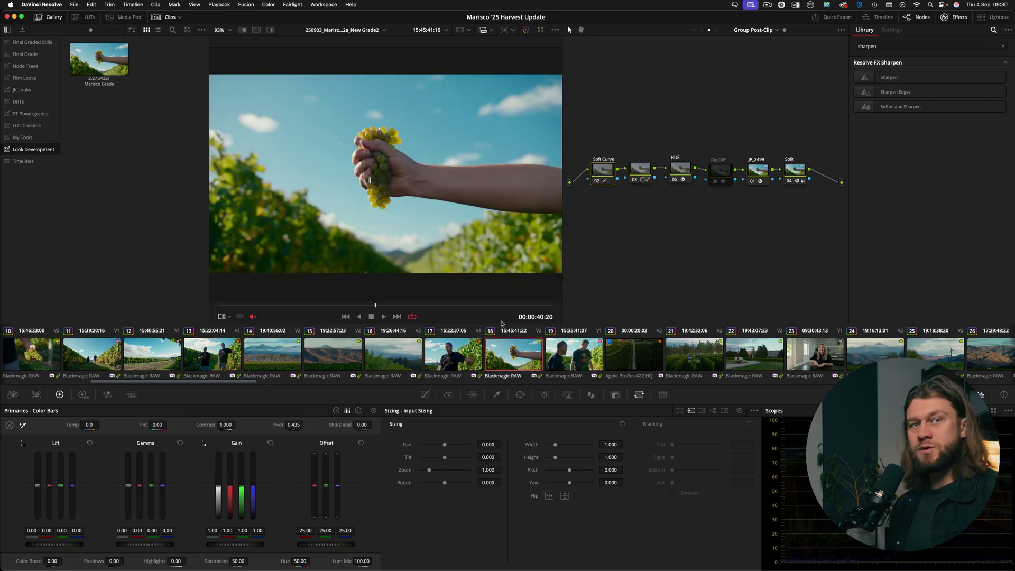
- Compare DigiDiff on and off, then bypass the Soft Curve, 03, HUE and DigiDiff nodes
left_click(723, 174)
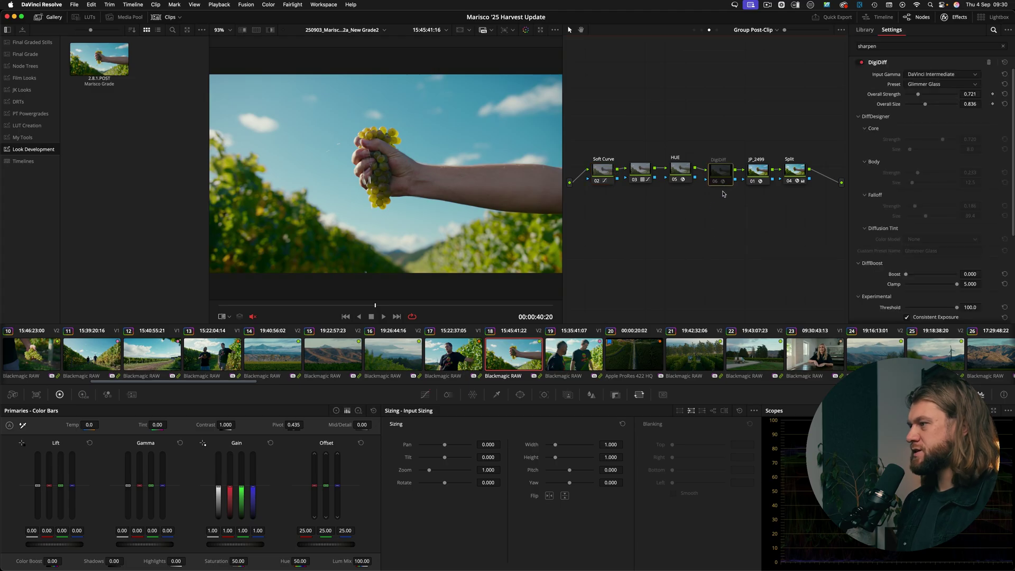
key("ctrl+d")
key("ctrl+d")
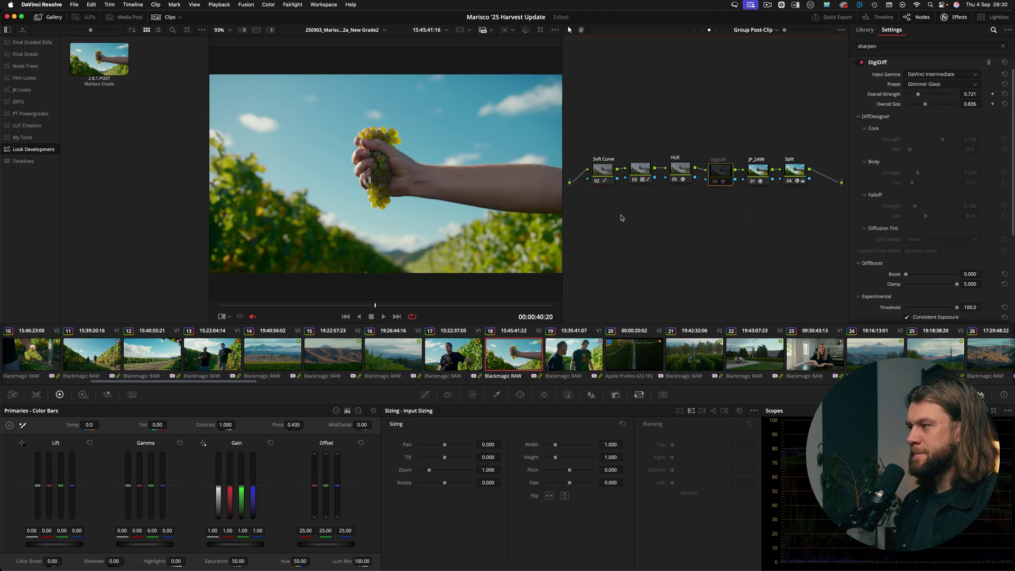
key("ctrl+d")
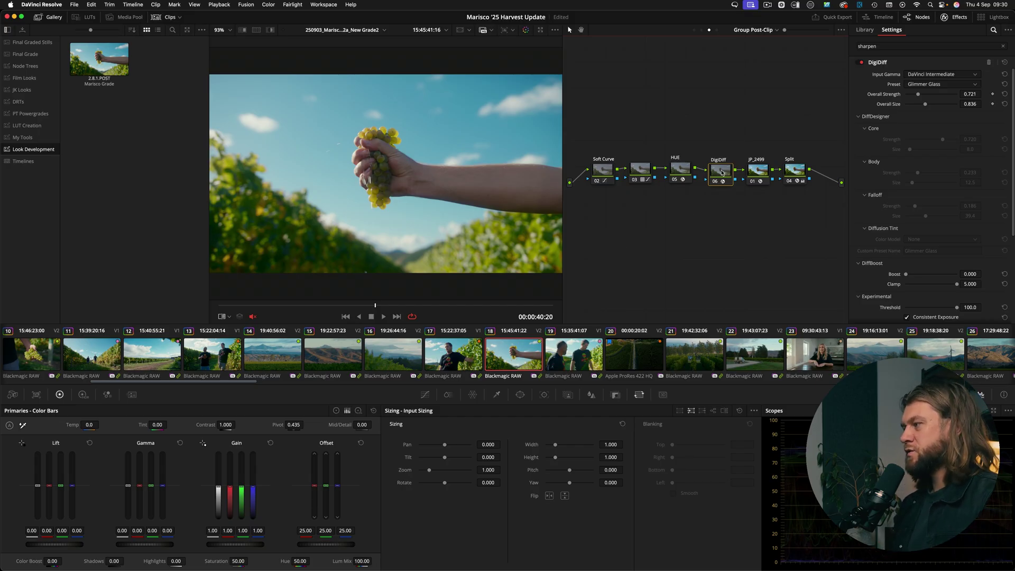
left_click_drag(727, 138, 585, 200)
key("super+d")
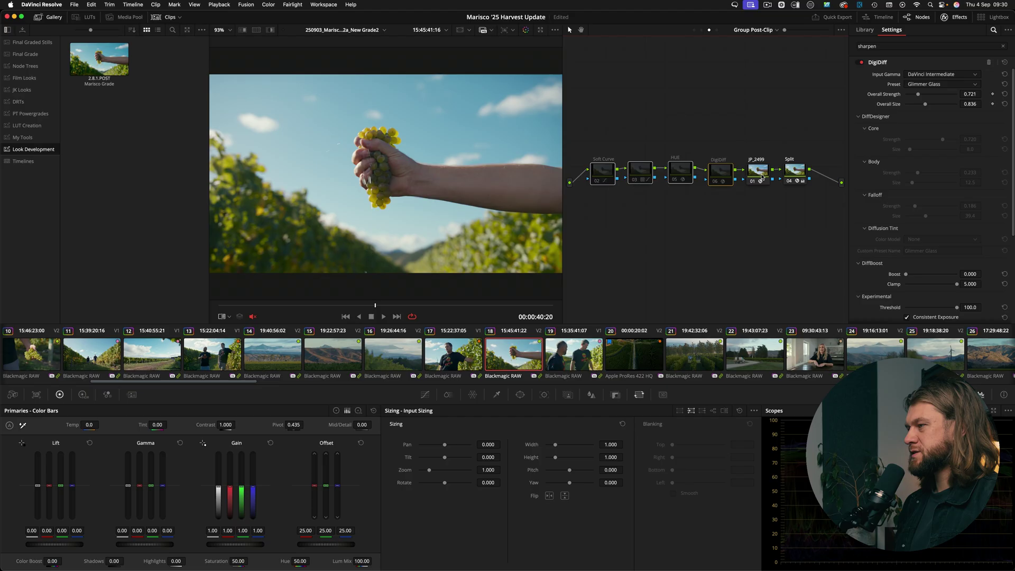
- Delete Soft Curve, 03, HUE and DigiDiff, then grab a My Tools still labelled '2499_BlueShadowSplit'
left_click(795, 170)
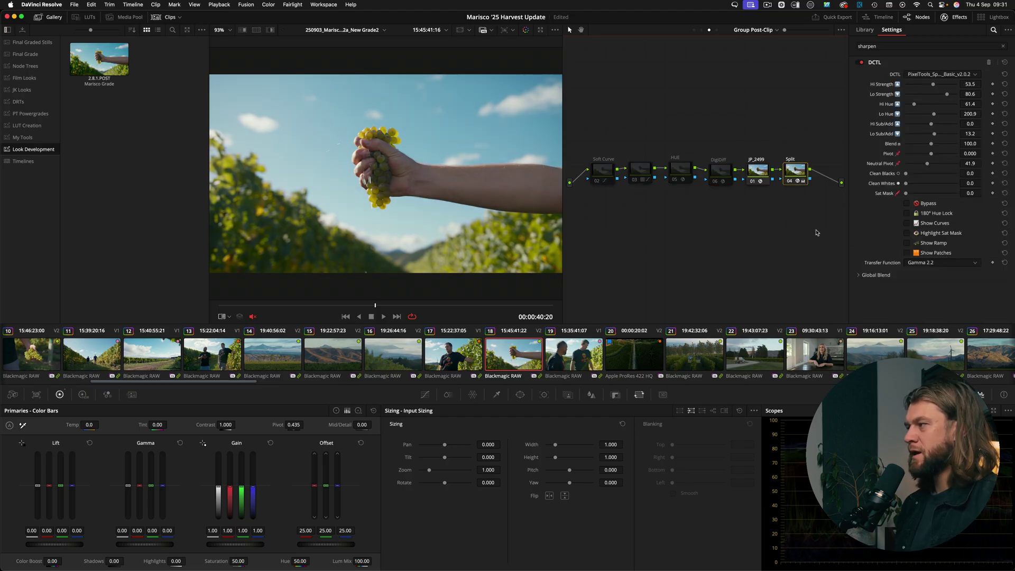
left_click(758, 169, "super")
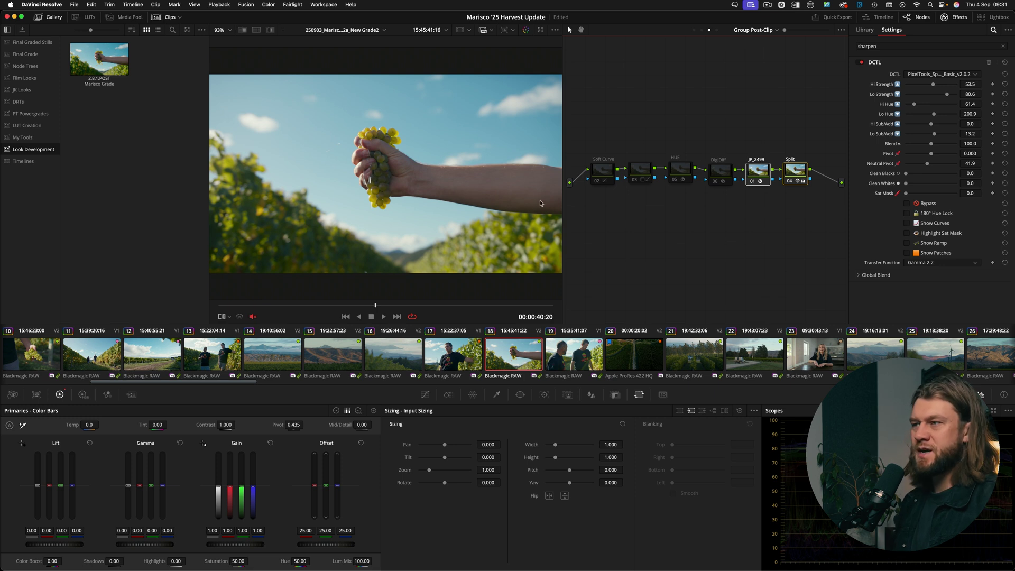
left_click(23, 137)
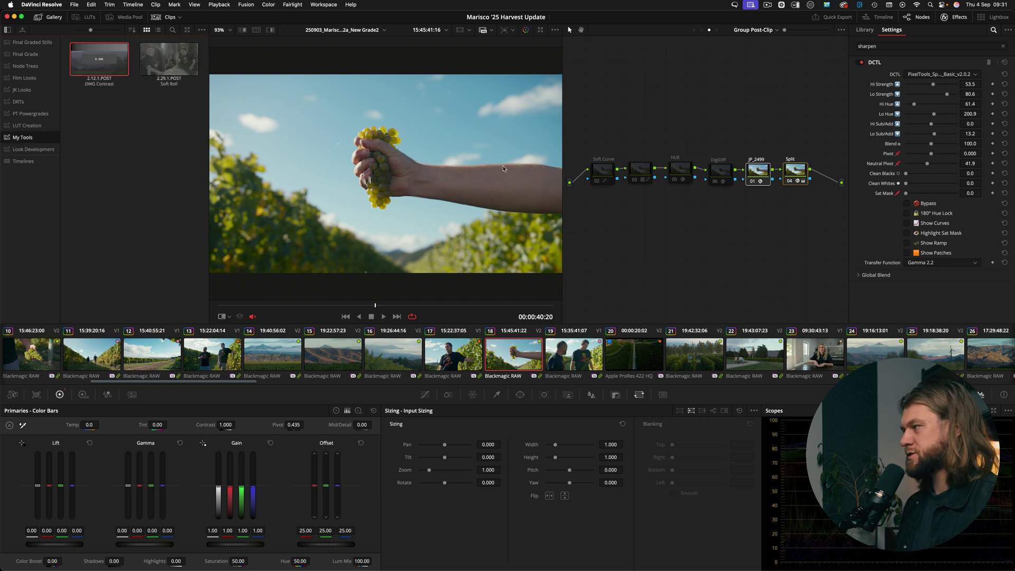
left_click_drag(726, 127, 590, 211)
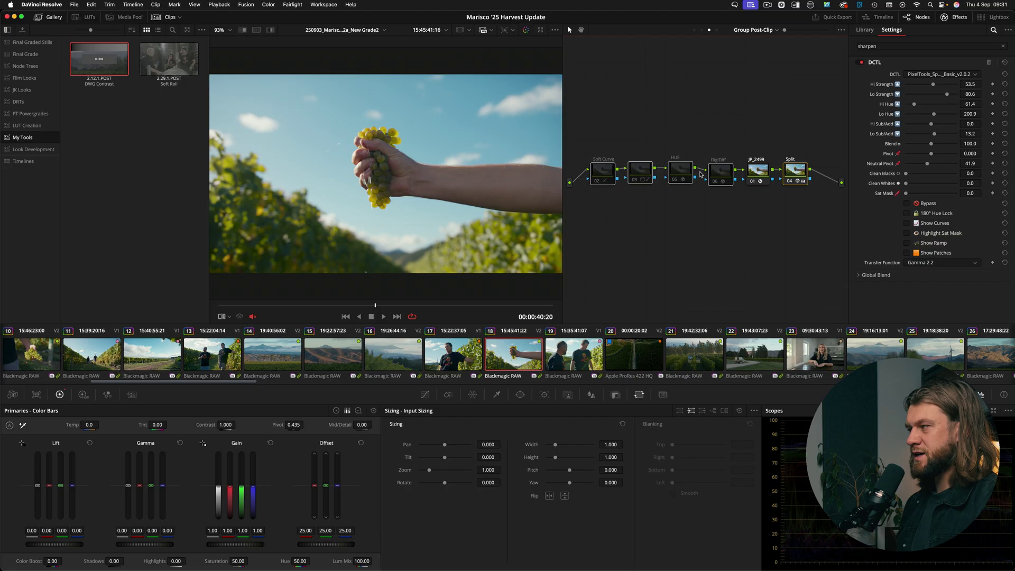
key("Delete")
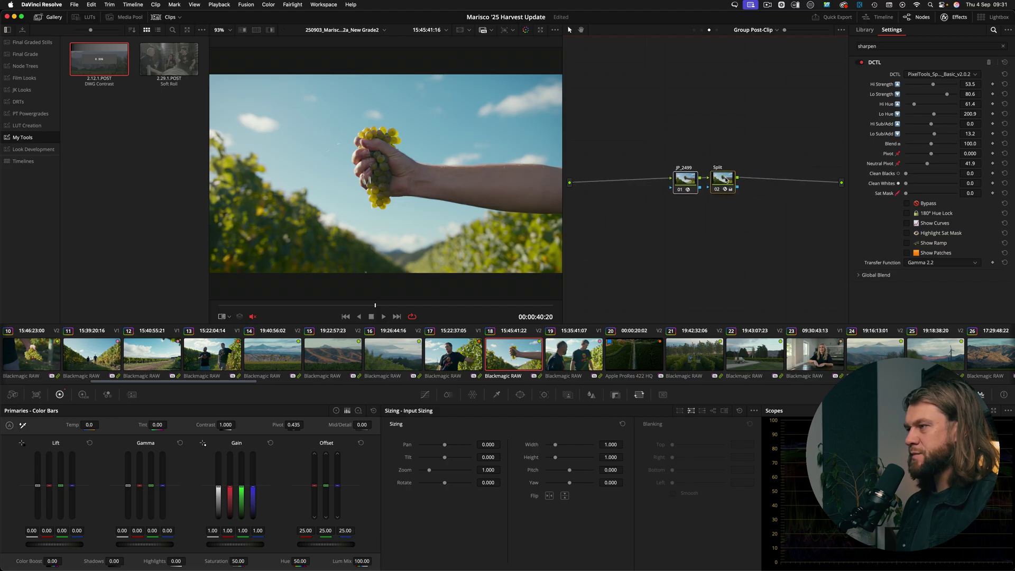
right_click(318, 137)
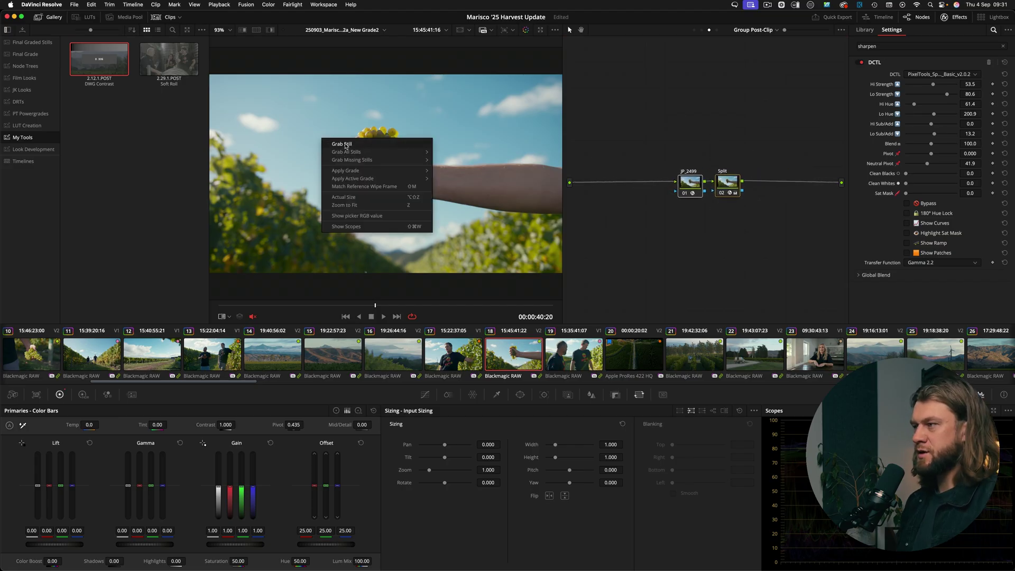
left_click(346, 144)
type("2")
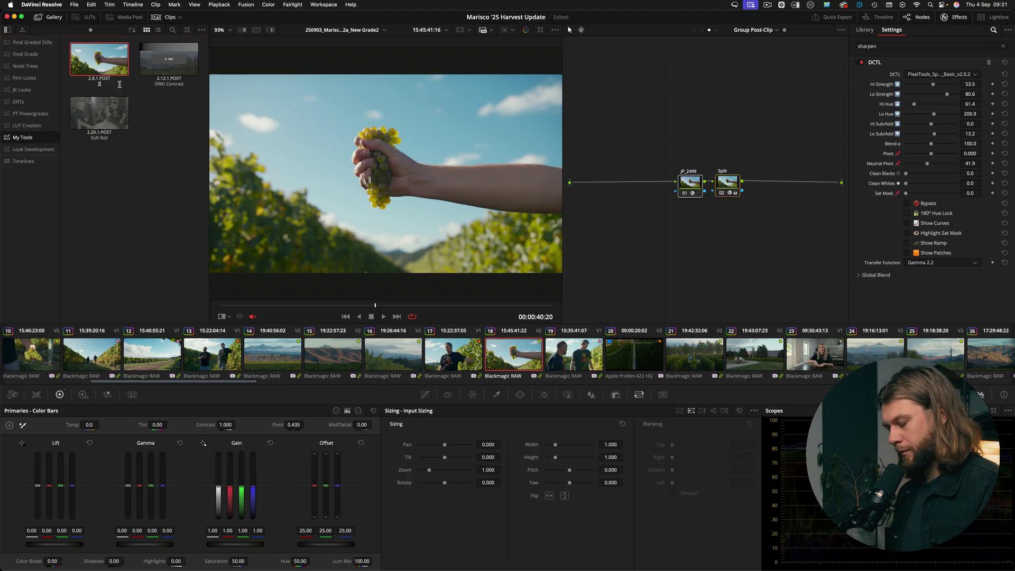
type("499_BlueShadow")
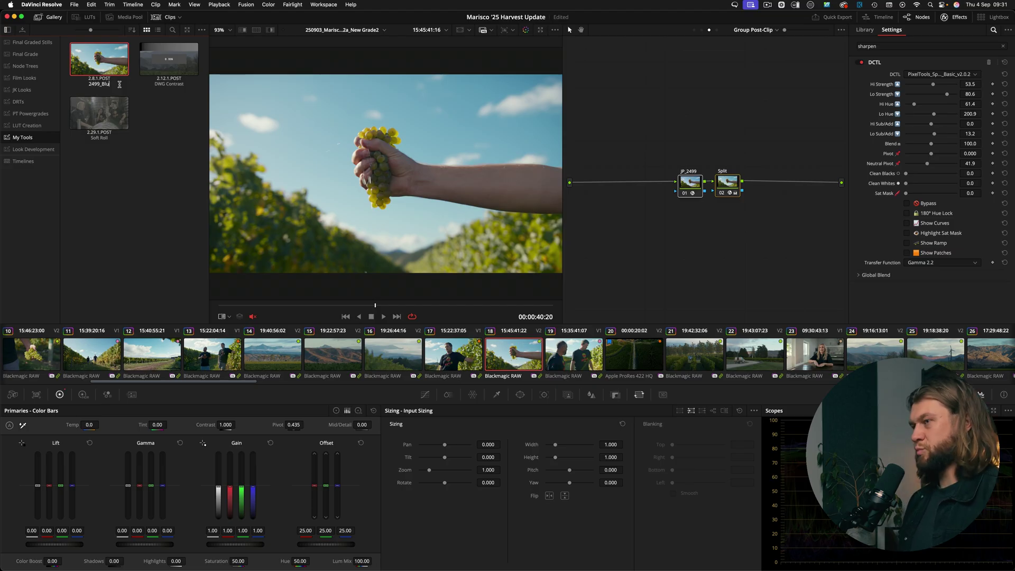
type("Split")
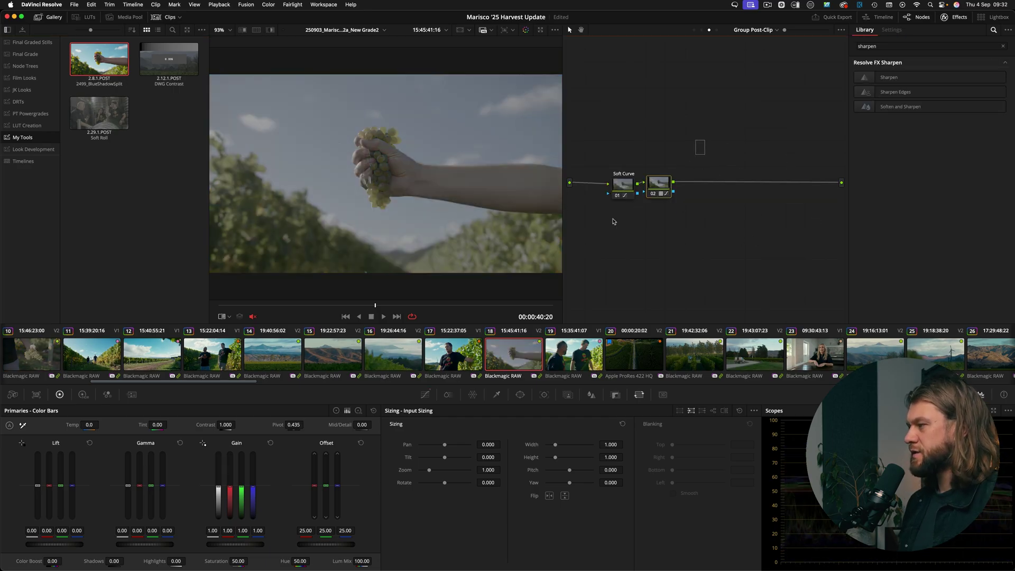
- Grab a still of the soft curve grade labelled 'SoftCurve1'
left_click_drag(623, 183, 674, 183)
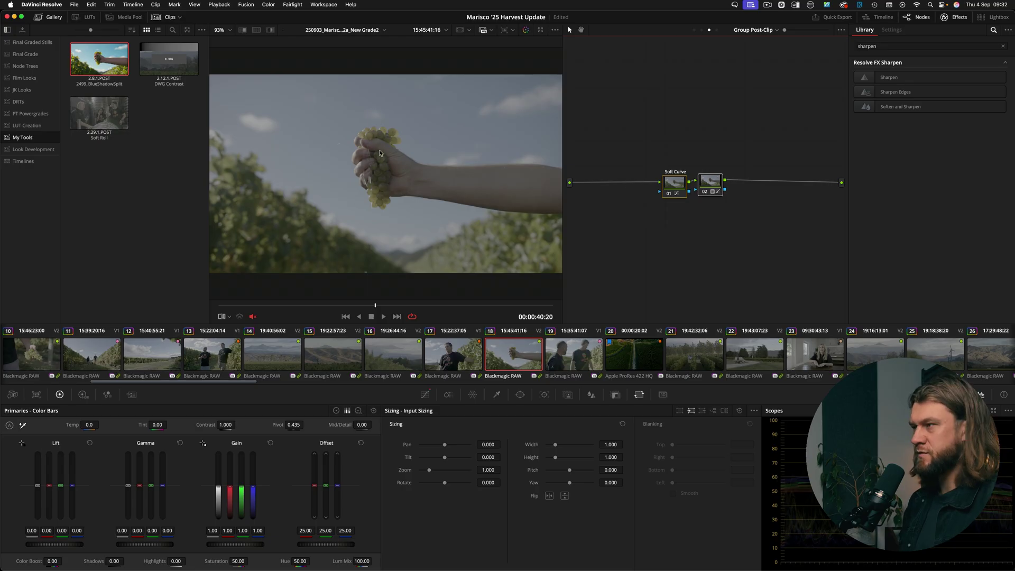
key("alt+super+g")
type("SoftCurve")
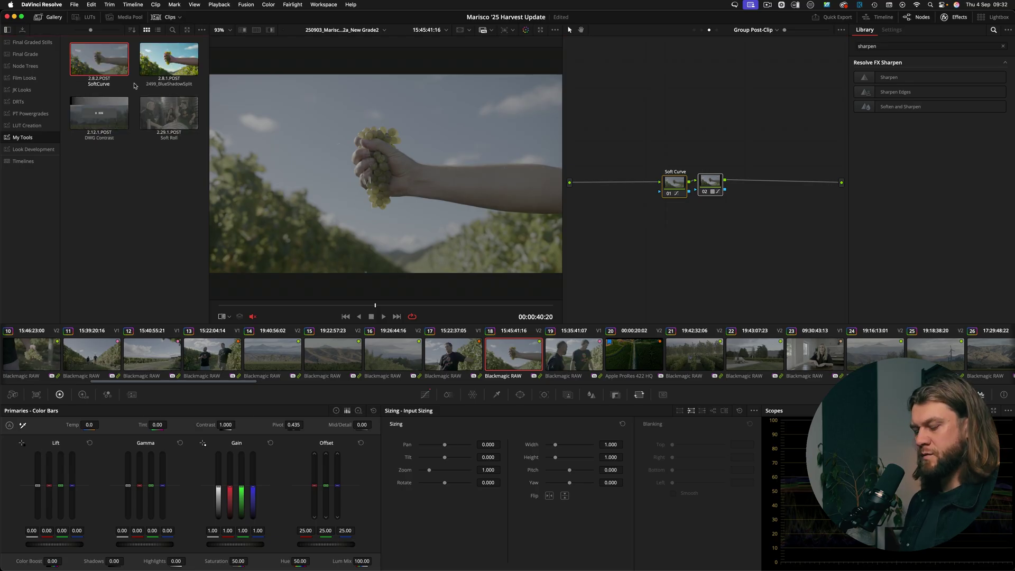
type("1")
key("Return")
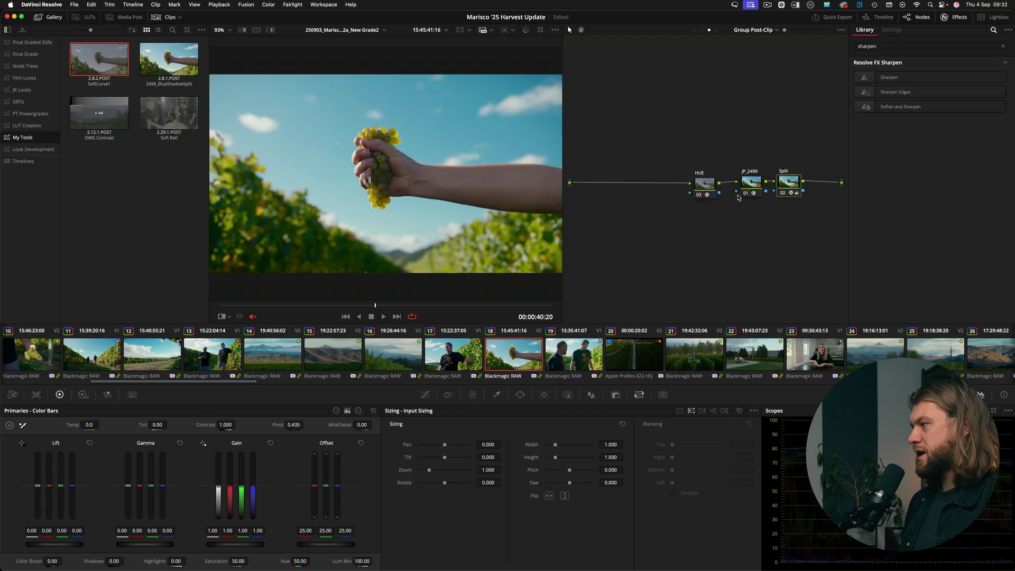
- Delete JP_2499 and Split so only HUE remains, and grab a still of it
left_click_drag(742, 152, 815, 220)
key("Delete")
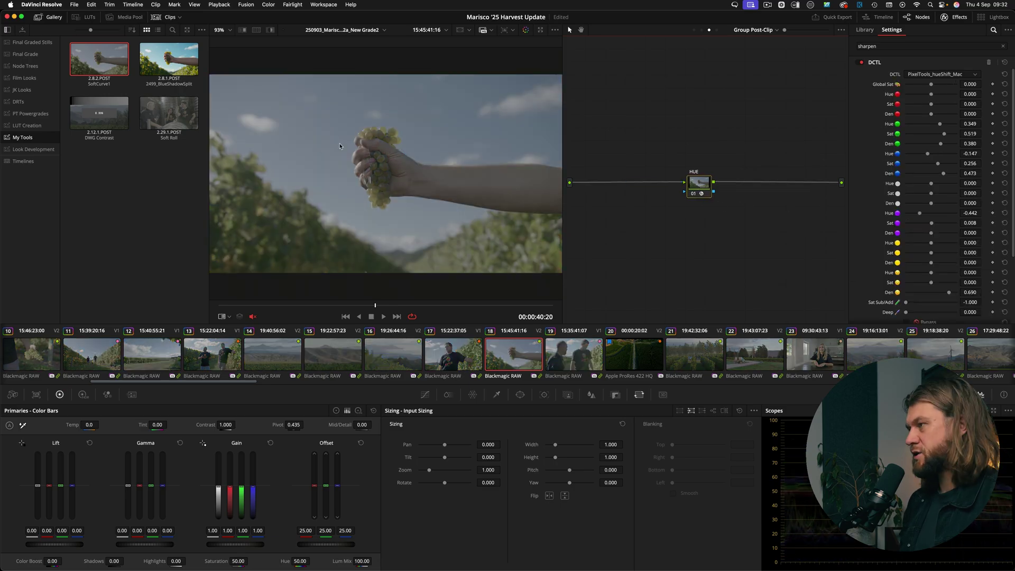
right_click(340, 146)
left_click(353, 154)
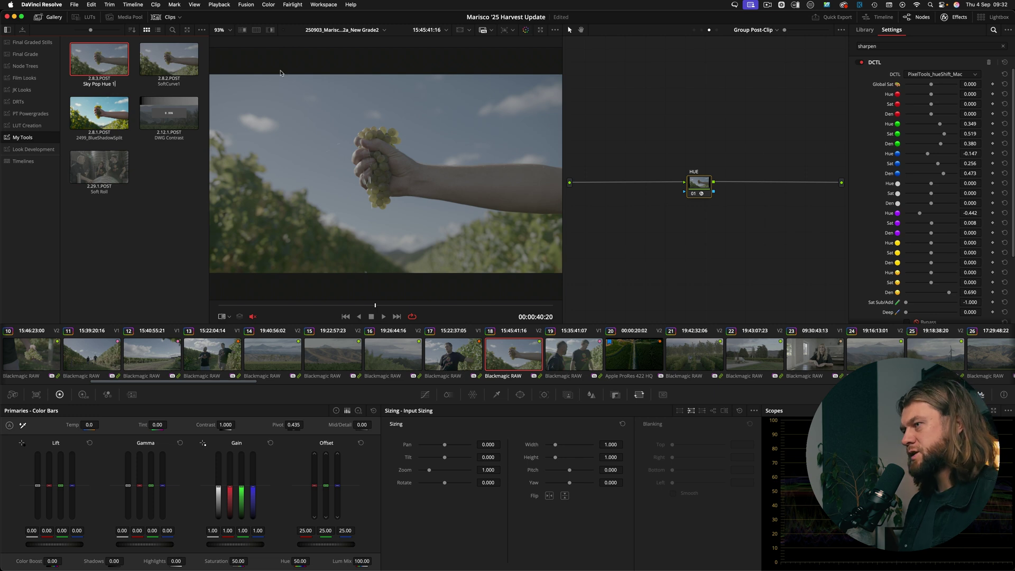
- Commit the 'Sky Pop Hue 1' label on the HUE-only still
key("Return")
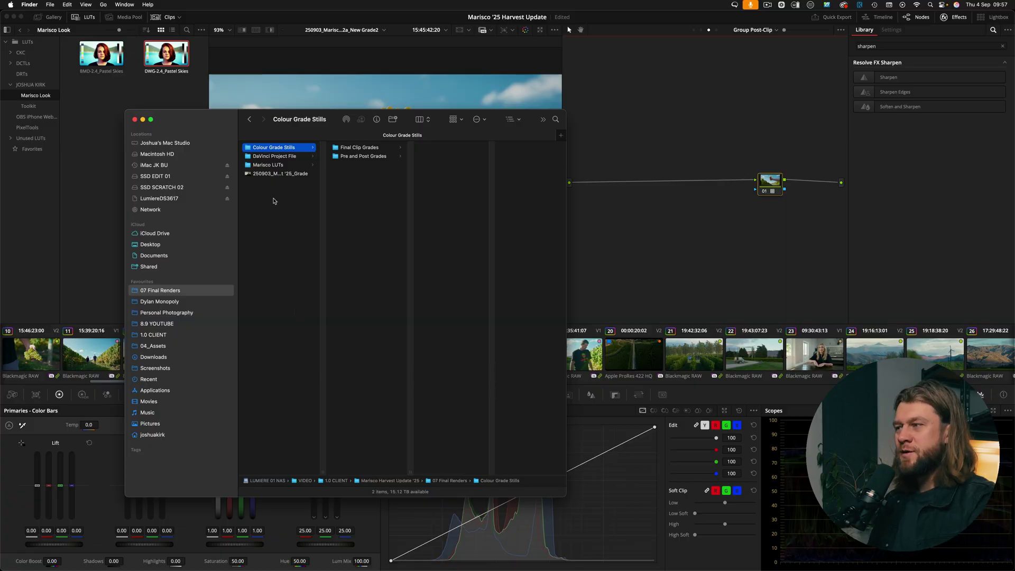
- Centre the Finder window and browse through Marisco LUTs, DaVinci Project File and Colour Grade Stills to Final Clip Grades
left_click_drag(317, 118, 484, 113)
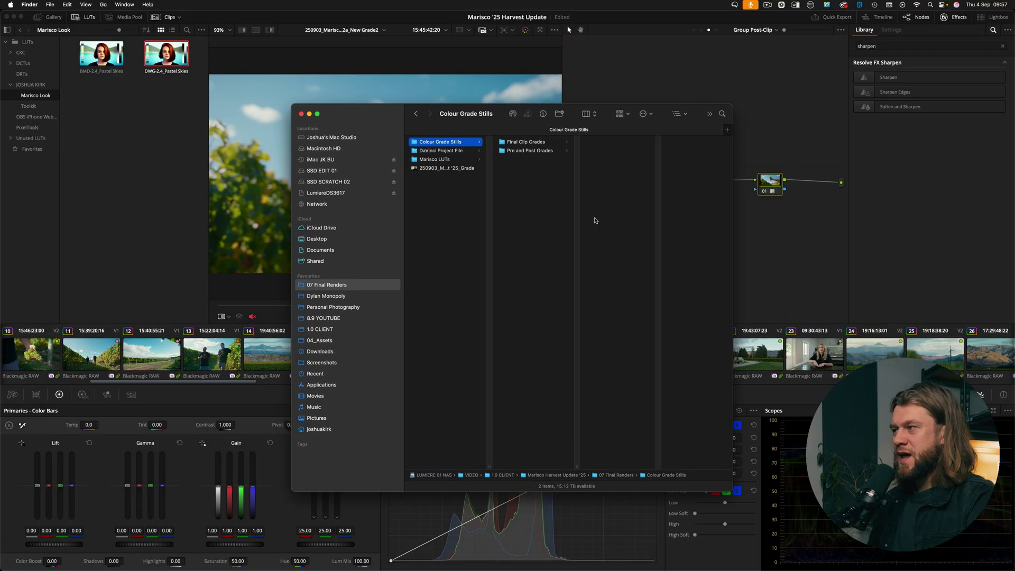
left_click(441, 168)
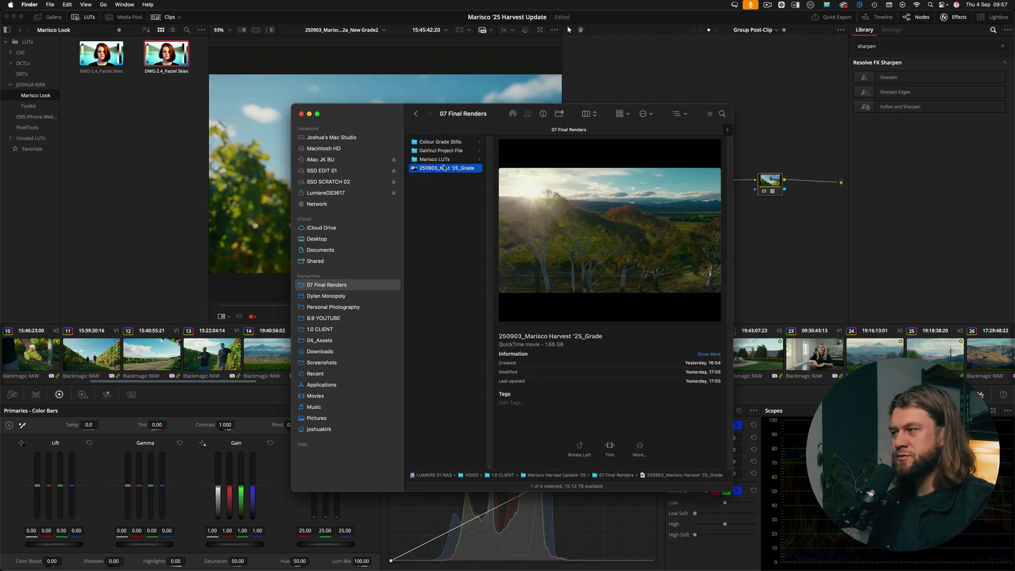
left_click(434, 159)
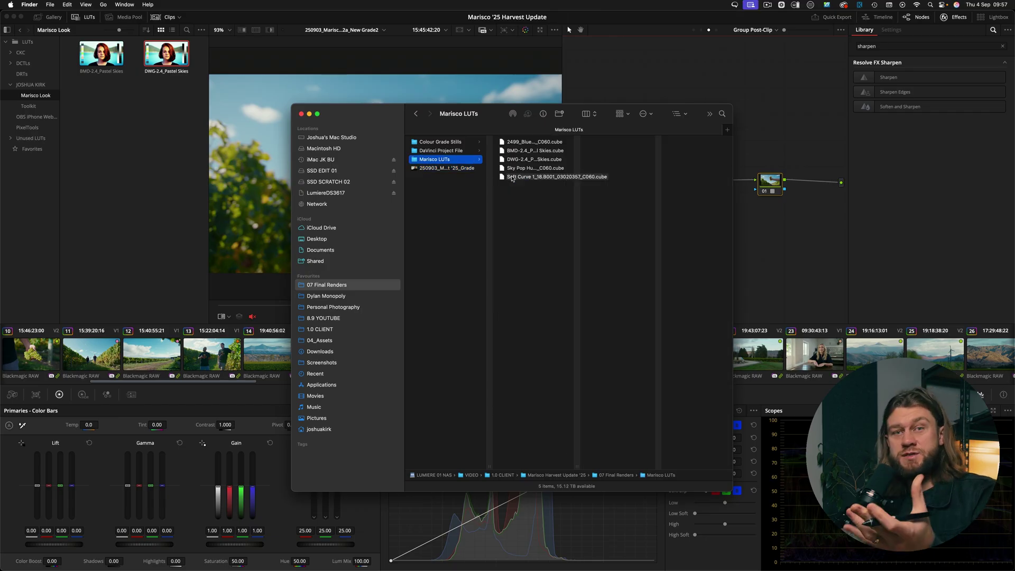
left_click(445, 152)
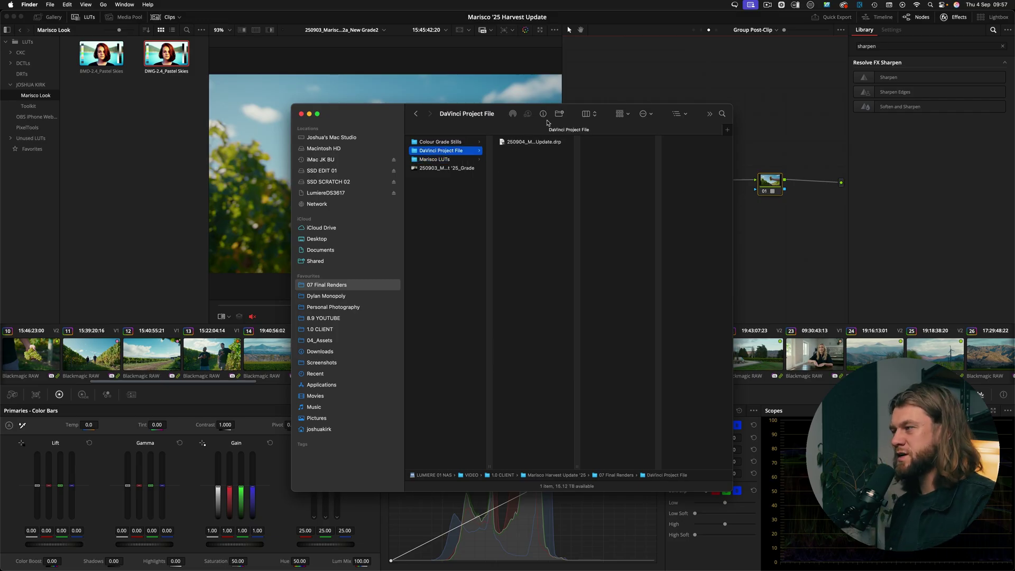
left_click(435, 143)
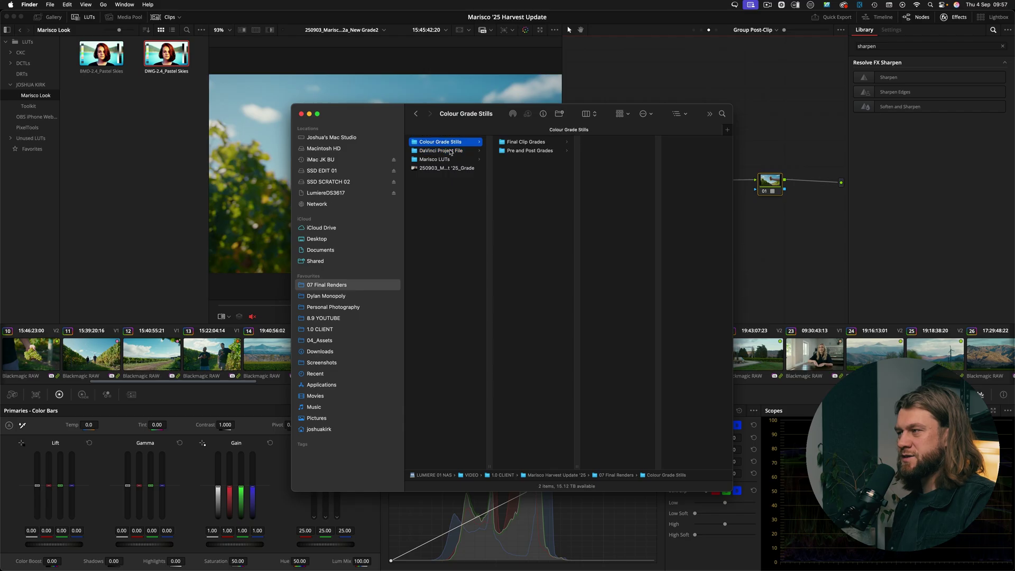
left_click(516, 153)
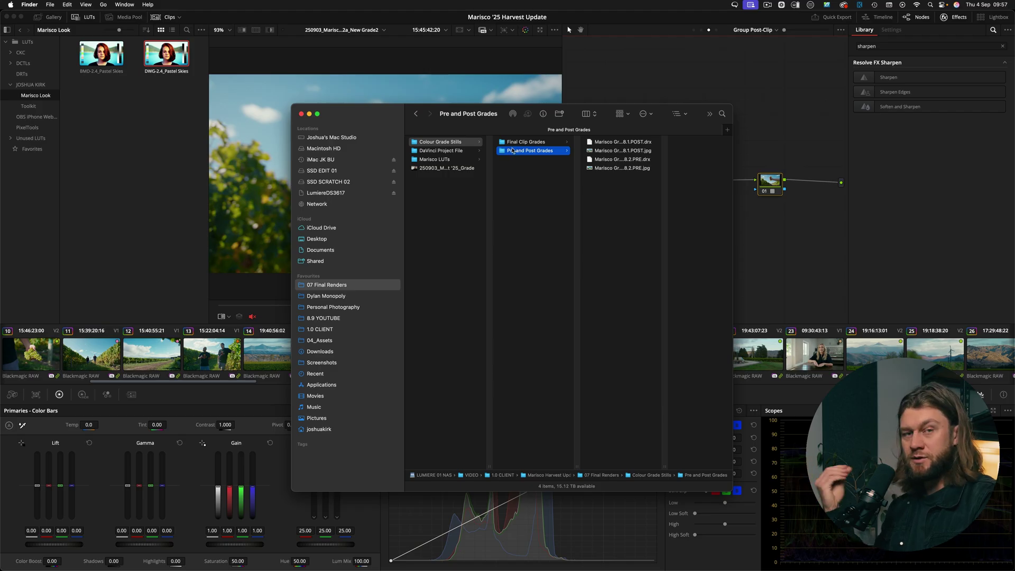
left_click(514, 143)
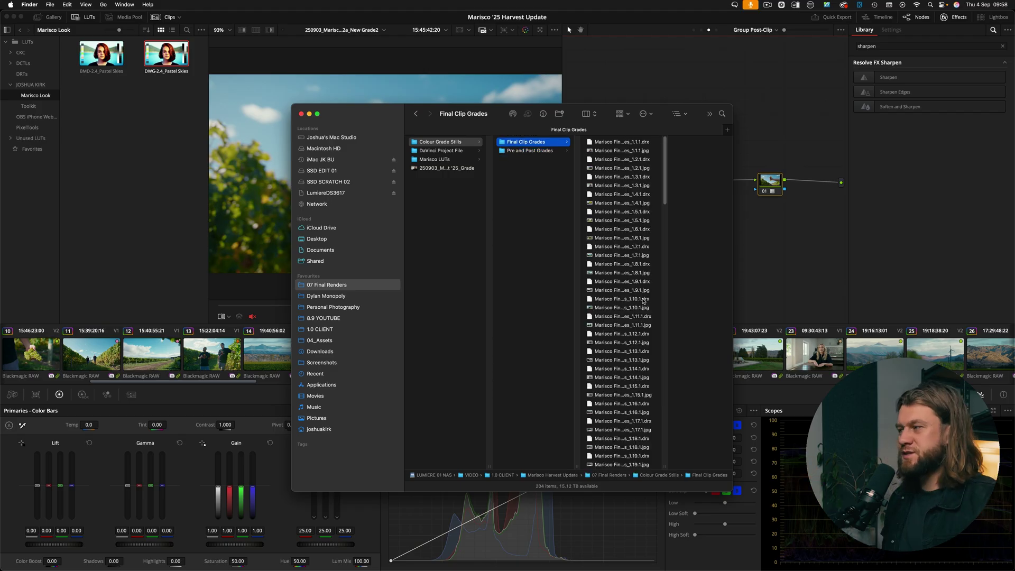
- Preview the Marisco Final Clip Grades stills 1.5.1 through 1.8.1
left_click(606, 221)
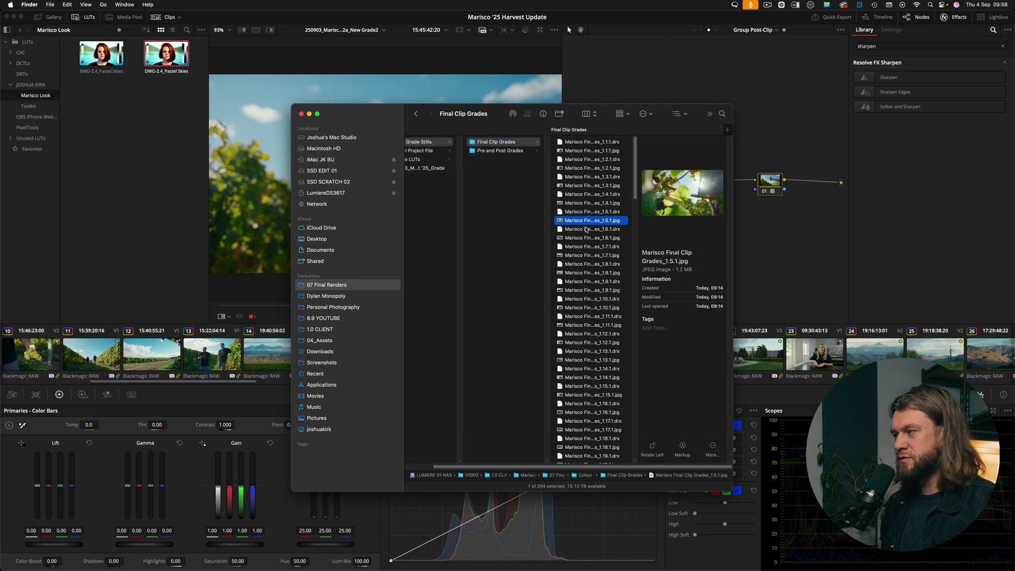
left_click(591, 239)
key("Down")
key("Down")
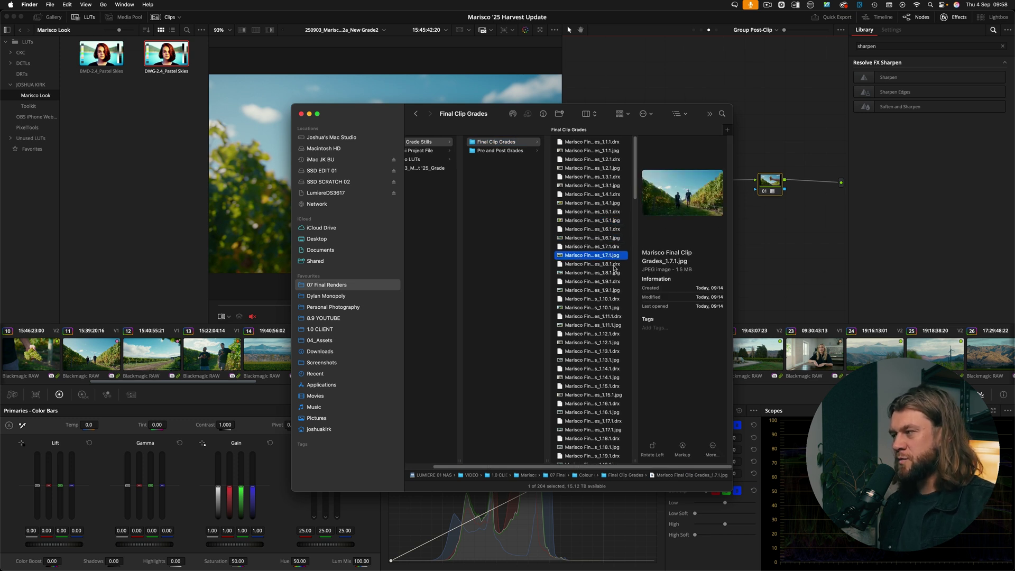
key("Down")
key("Down")
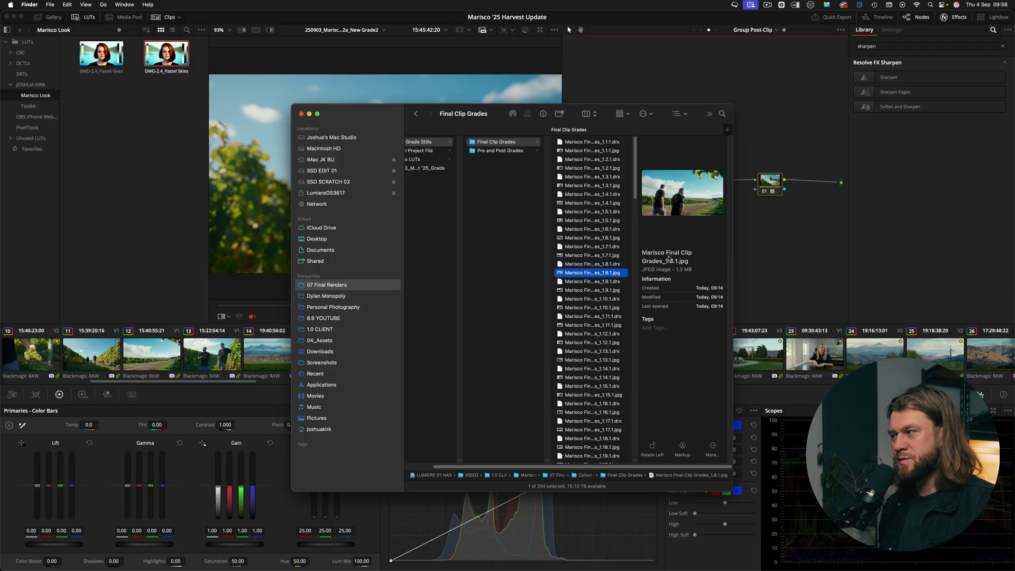